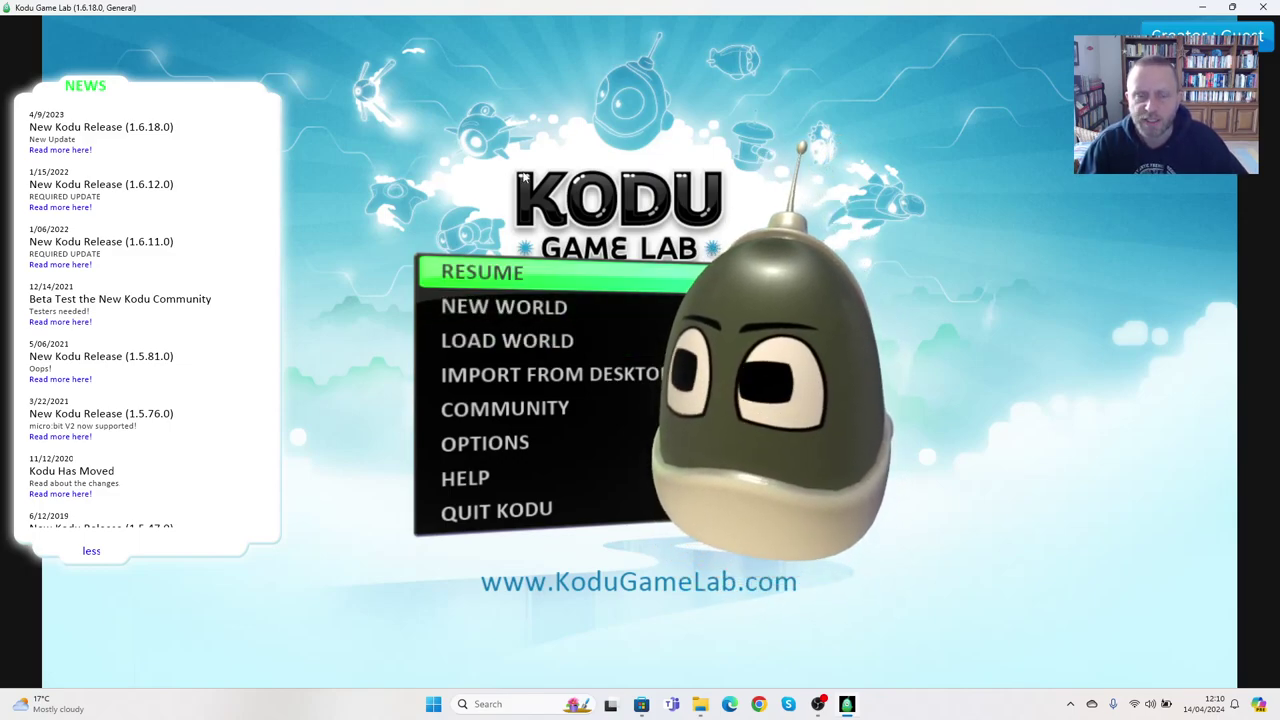
Step: Load the saved Test world from the world list and open it for editing
{"action": "left_click", "coordinate": [495, 345]}
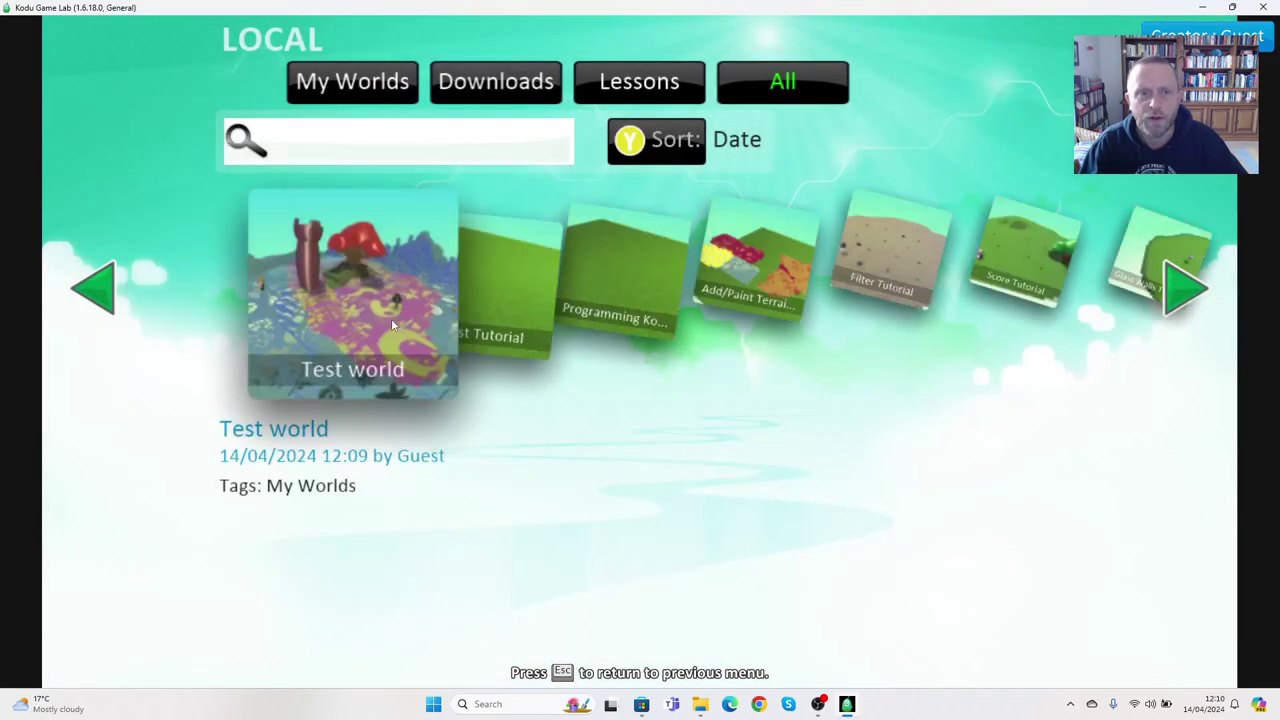
{"action": "left_click", "coordinate": [377, 318]}
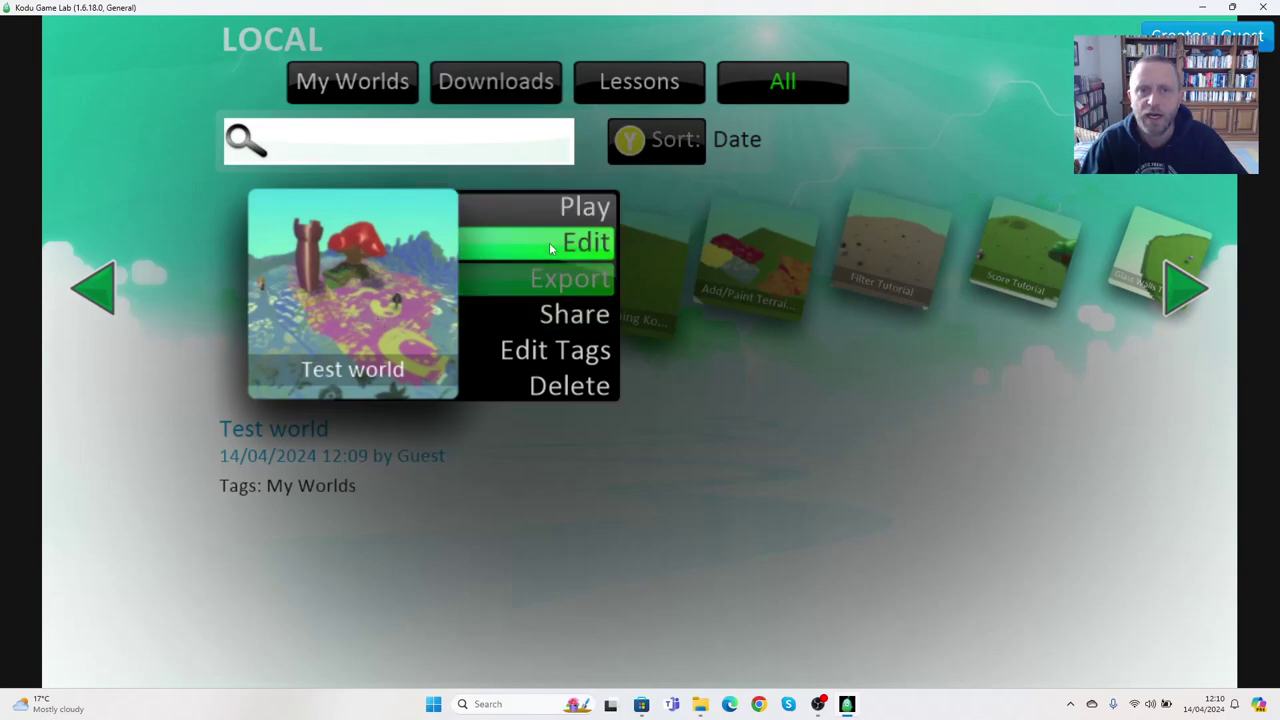
{"action": "left_click", "coordinate": [551, 245]}
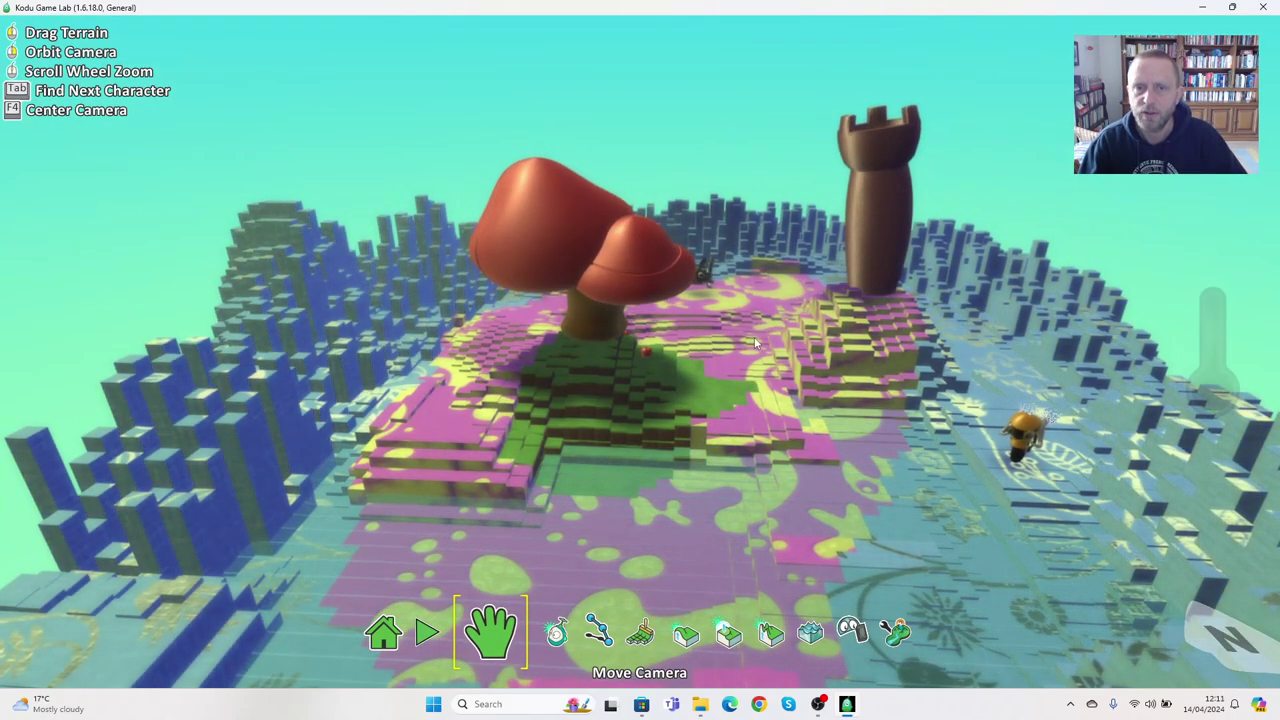
Step: Orbit and zoom the camera in closer around the Test world's terrain
{"action": "right_click_drag", "start_coordinate": [893, 440], "coordinate": [689, 389]}
{"action": "scroll", "coordinate": [692, 388], "scroll_direction": "down", "scroll_amount": 3}
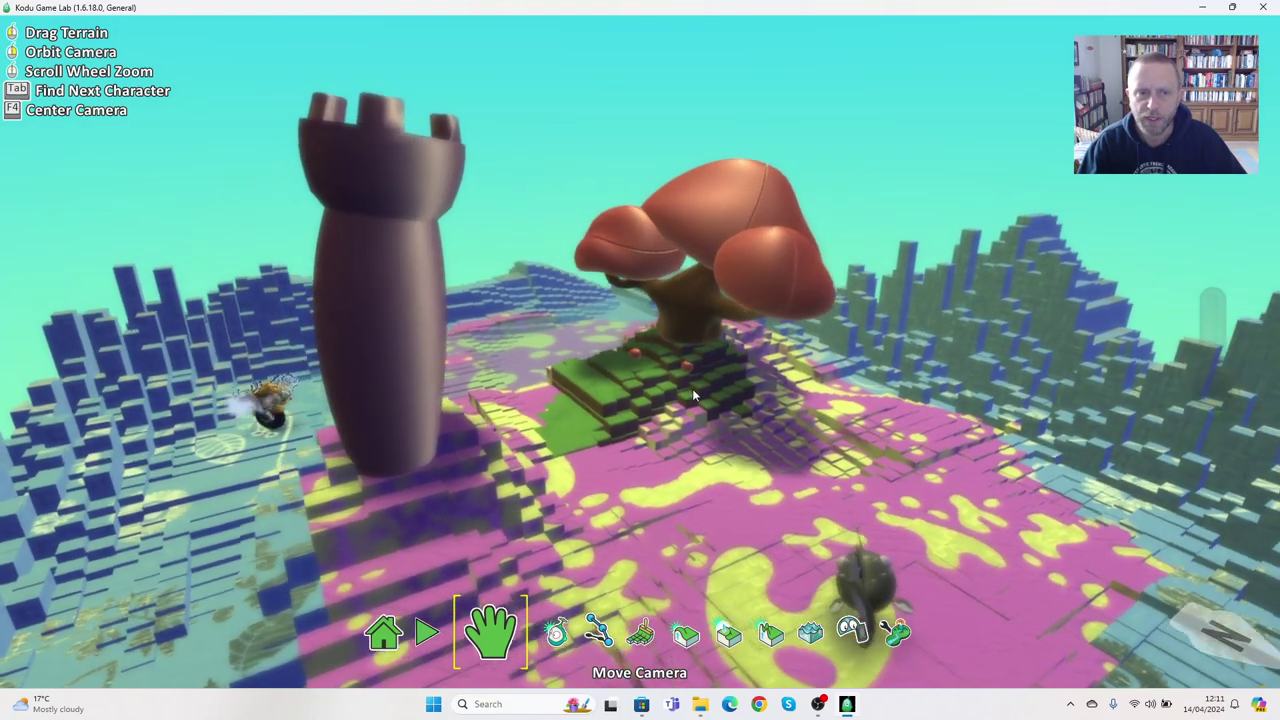
{"action": "scroll", "coordinate": [702, 419], "scroll_direction": "down", "scroll_amount": 3}
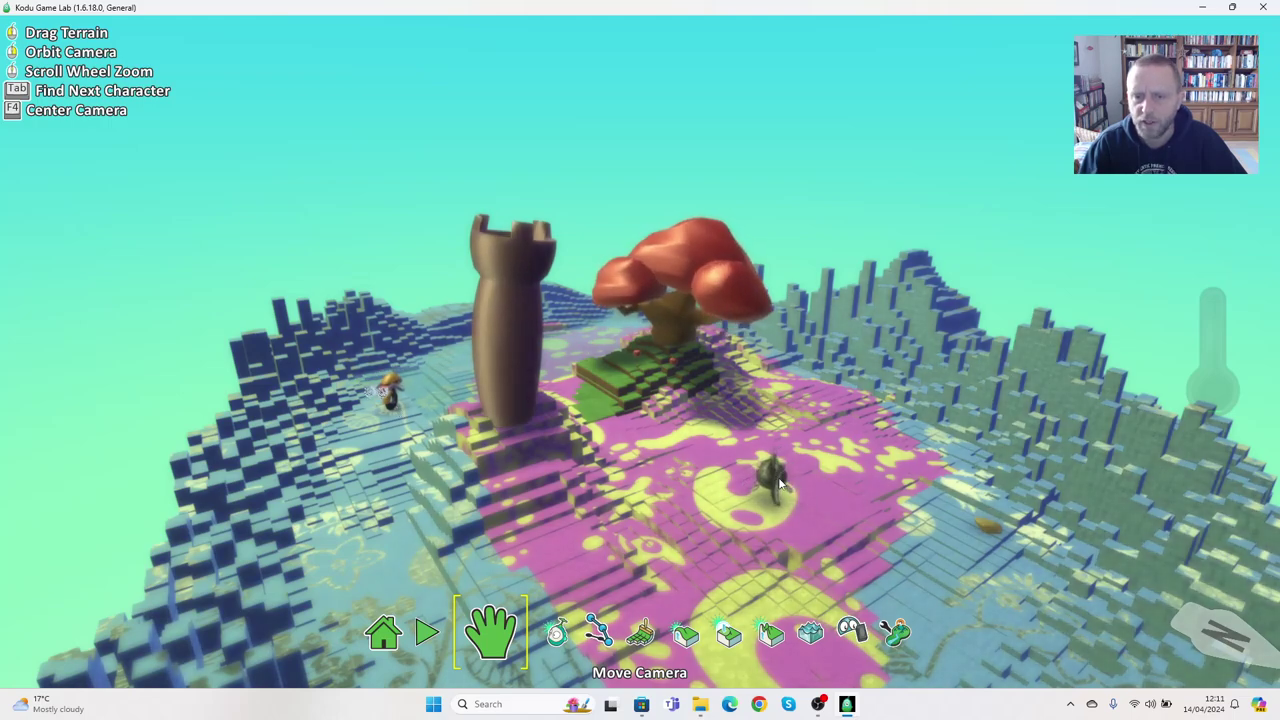
Step: With the Object Tool, rename the flyfish to 'Oscar' so it shows as 'Oscar 1'
{"action": "left_click", "coordinate": [538, 630]}
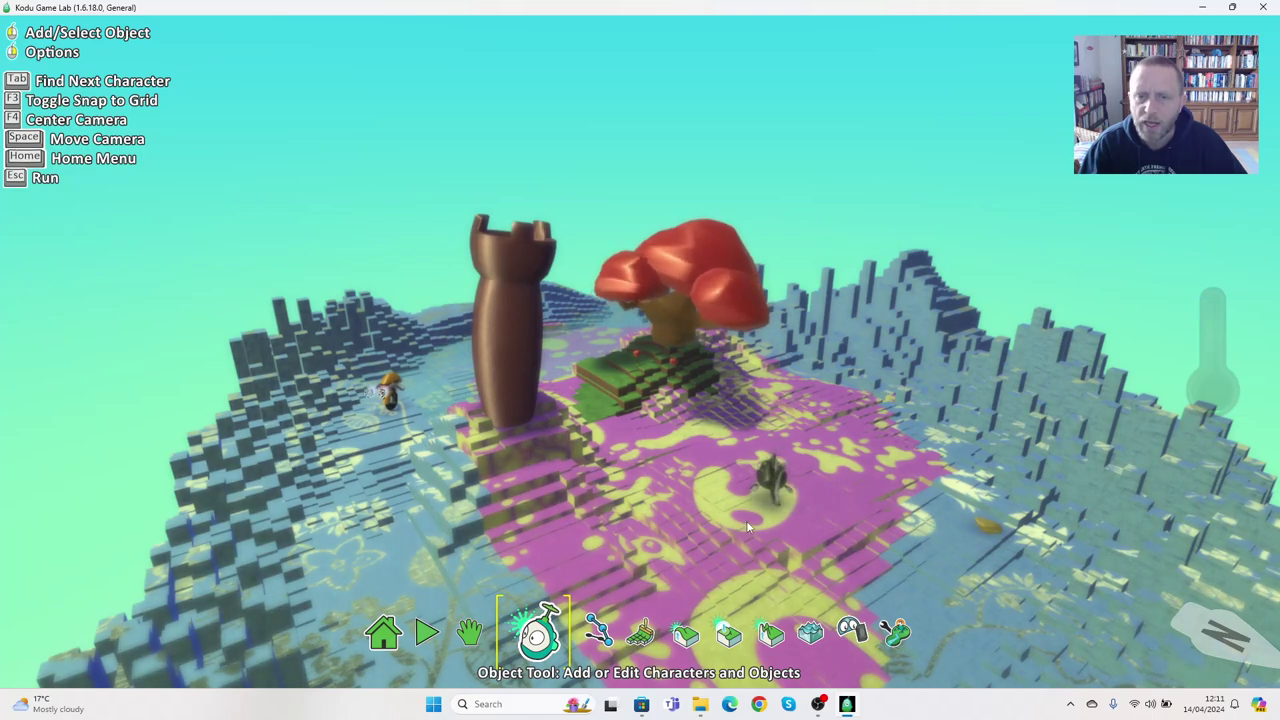
{"action": "mouse_move", "coordinate": [778, 478]}
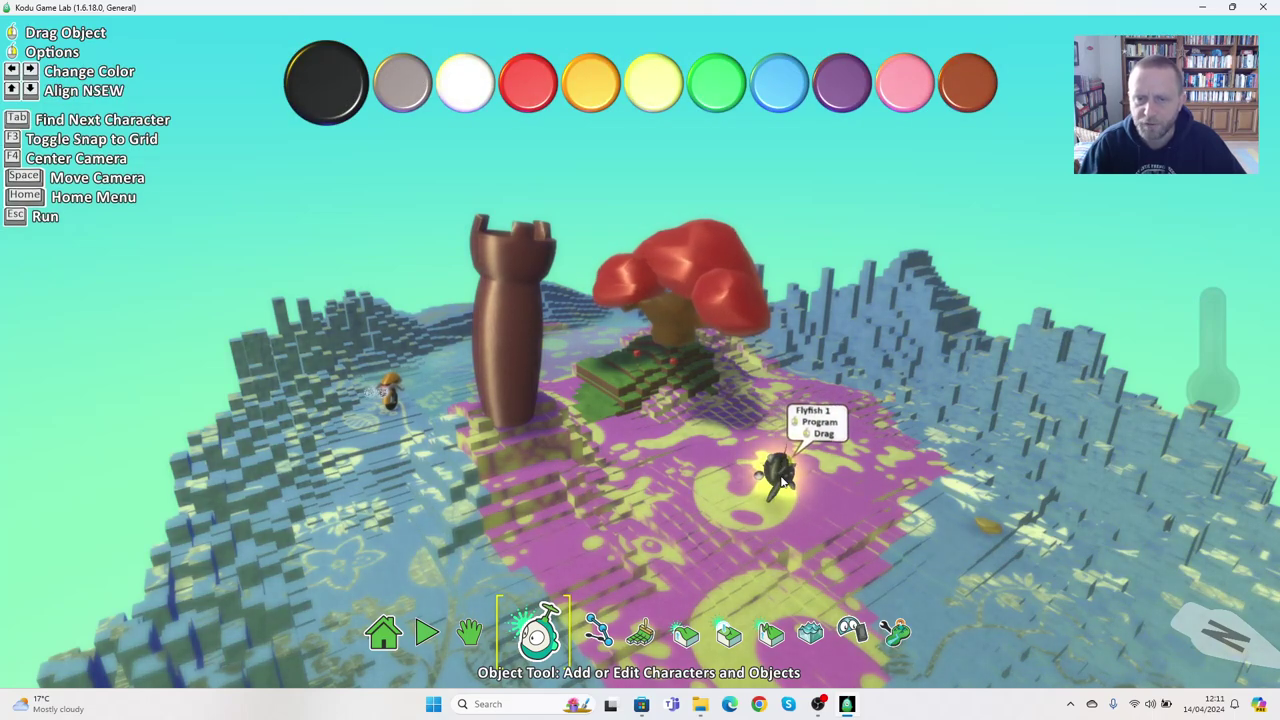
{"action": "right_click", "coordinate": [782, 480]}
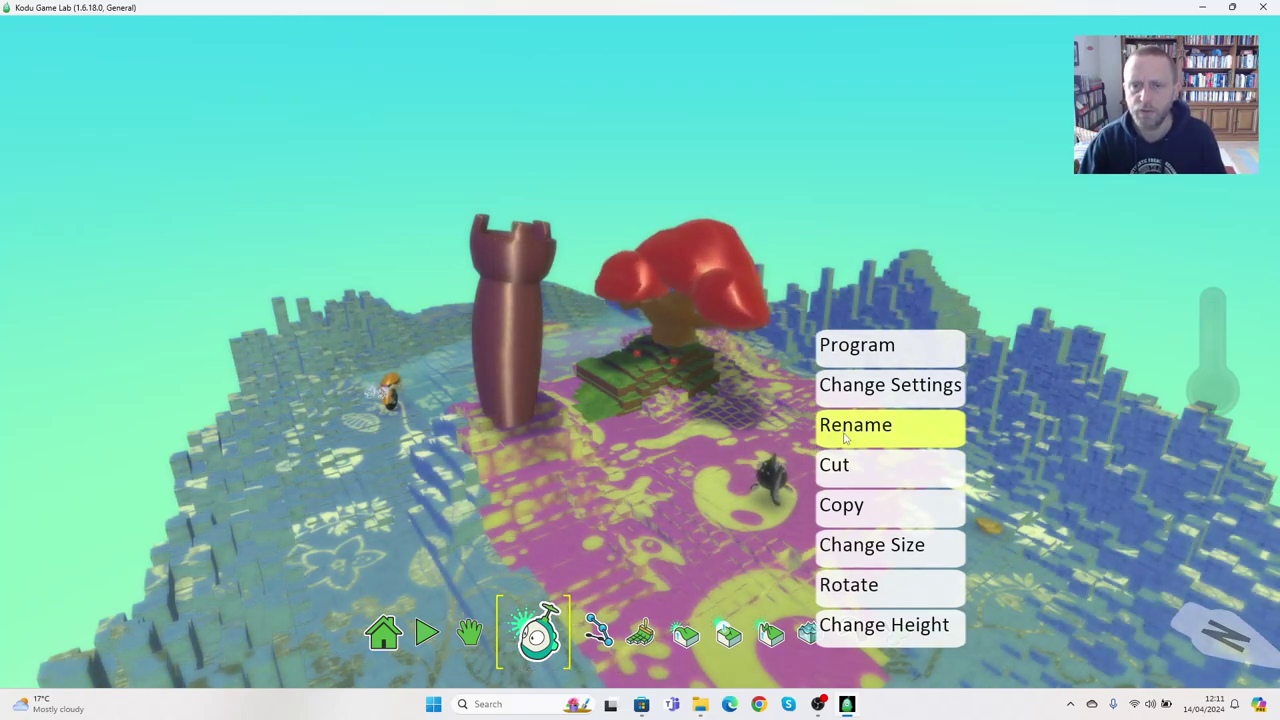
{"action": "left_click", "coordinate": [845, 437]}
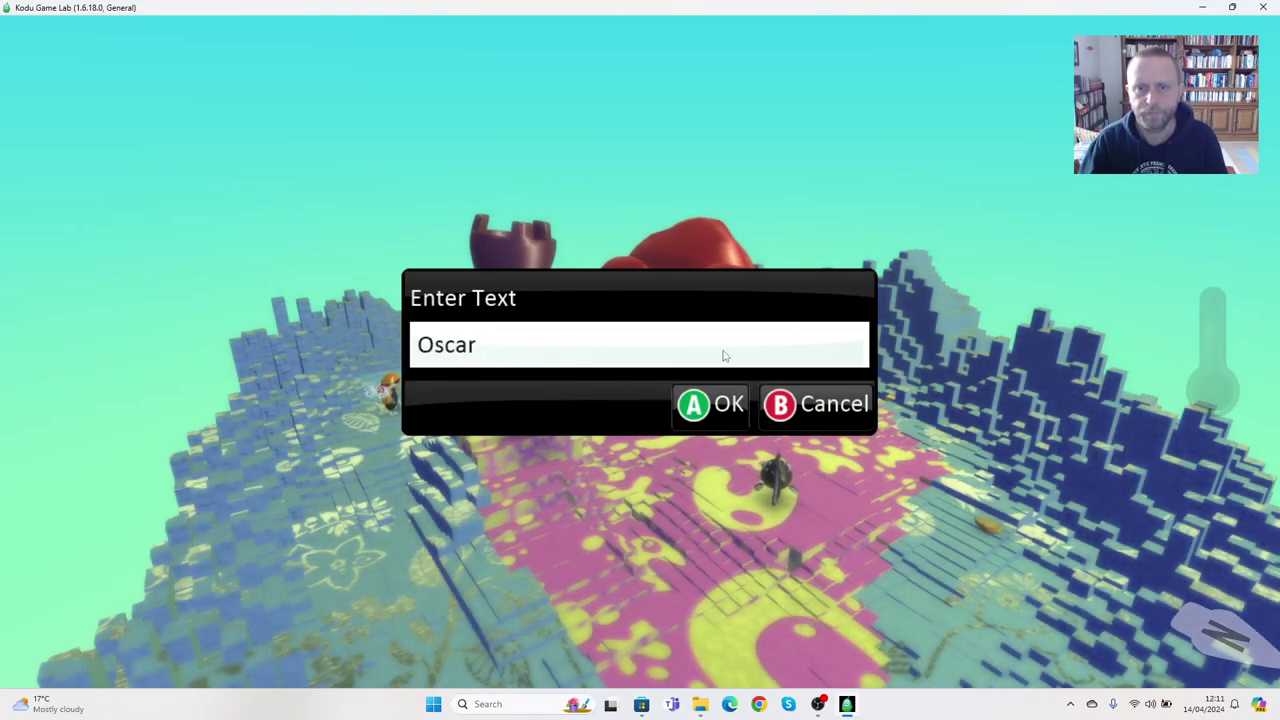
{"action": "left_click", "coordinate": [711, 403]}
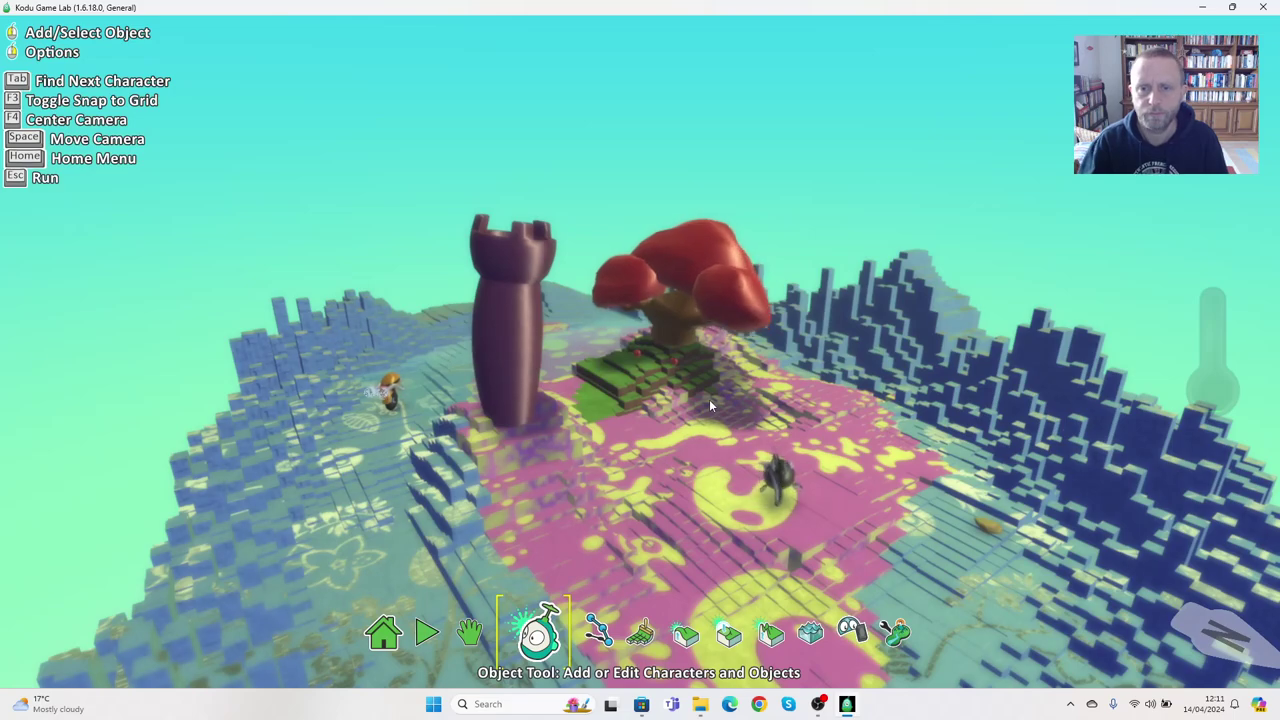
Step: Give Oscar rule 1: when keyboard Arrows, do move, then exit the program editor
{"action": "right_click", "coordinate": [771, 484]}
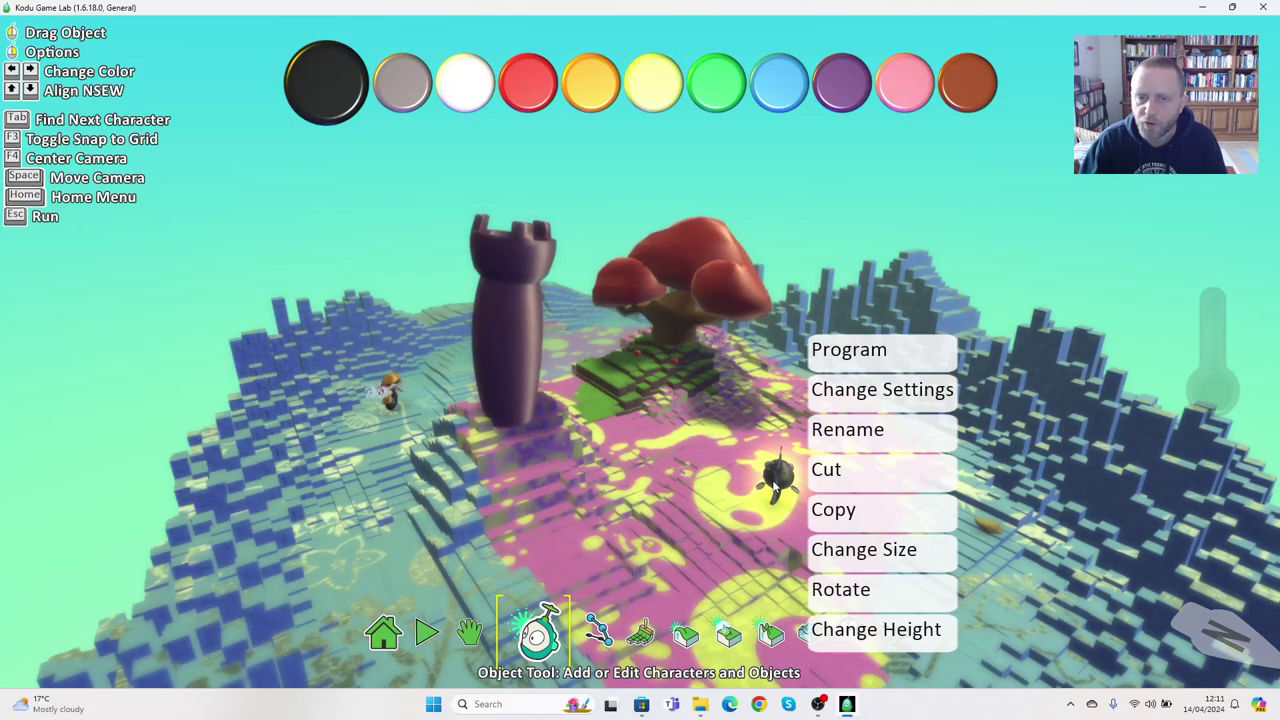
{"action": "left_click", "coordinate": [851, 356]}
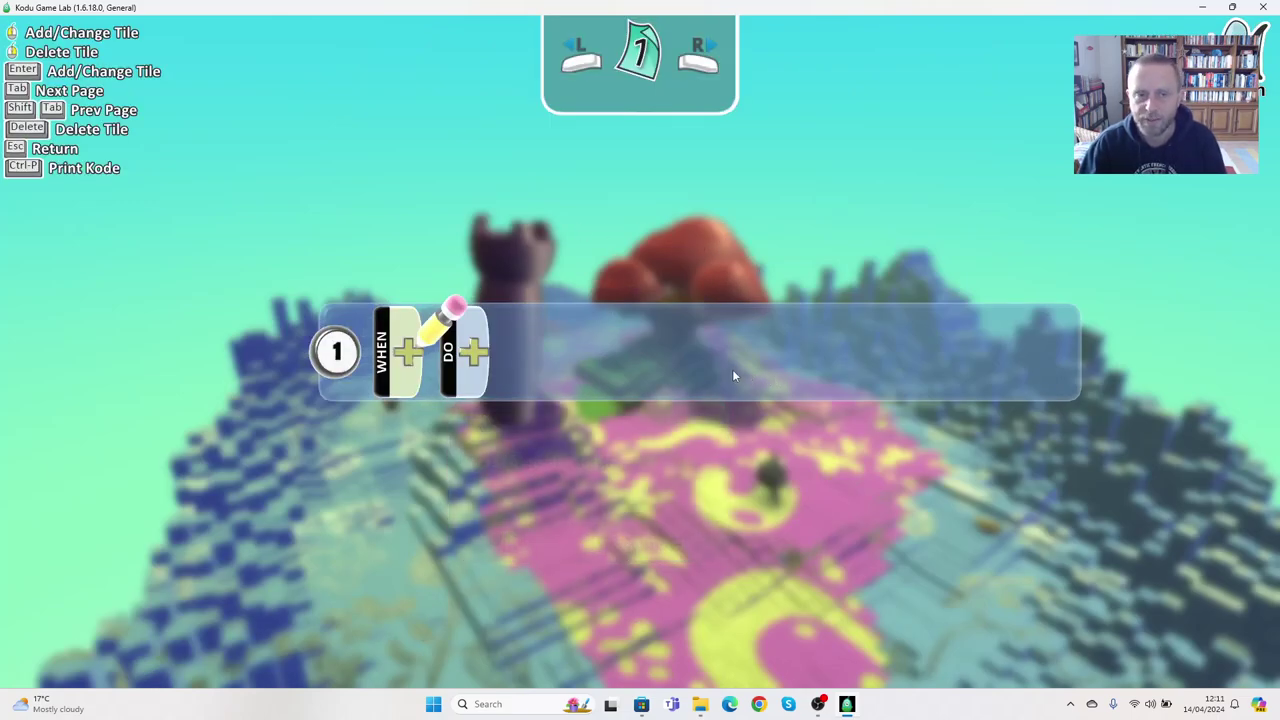
{"action": "left_click", "coordinate": [410, 358]}
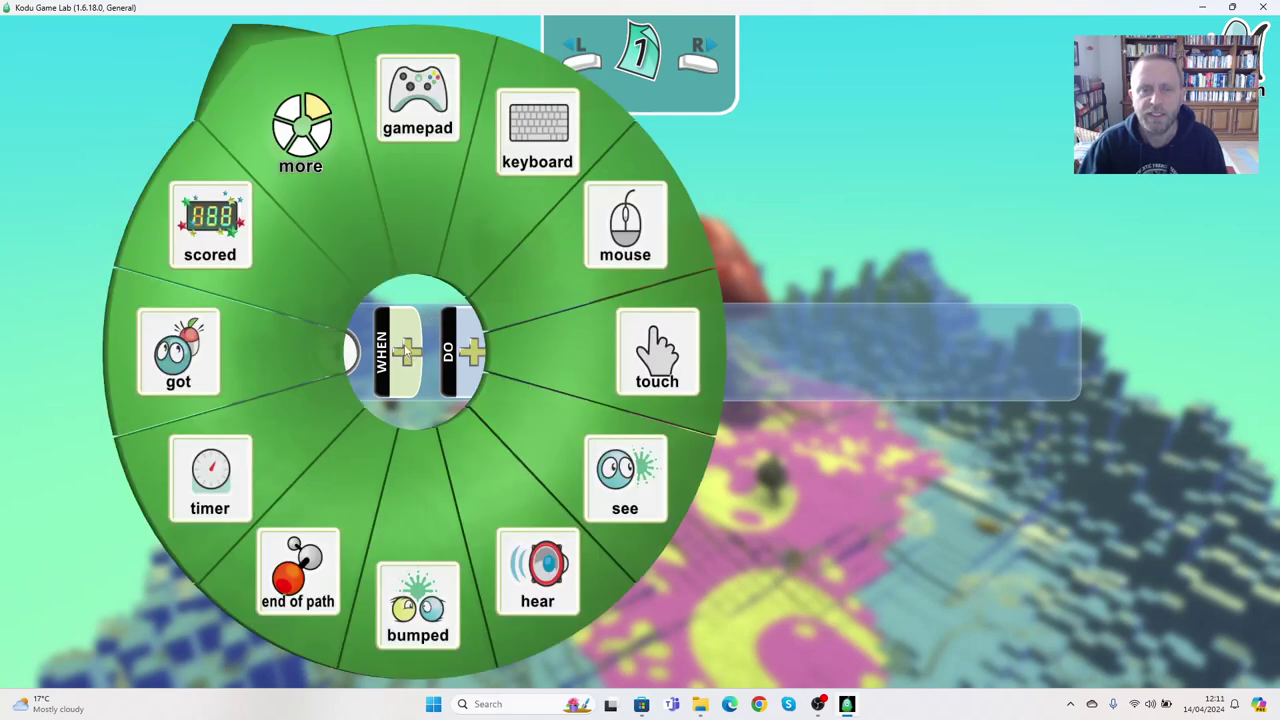
{"action": "left_click", "coordinate": [499, 187]}
{"action": "left_click", "coordinate": [495, 355]}
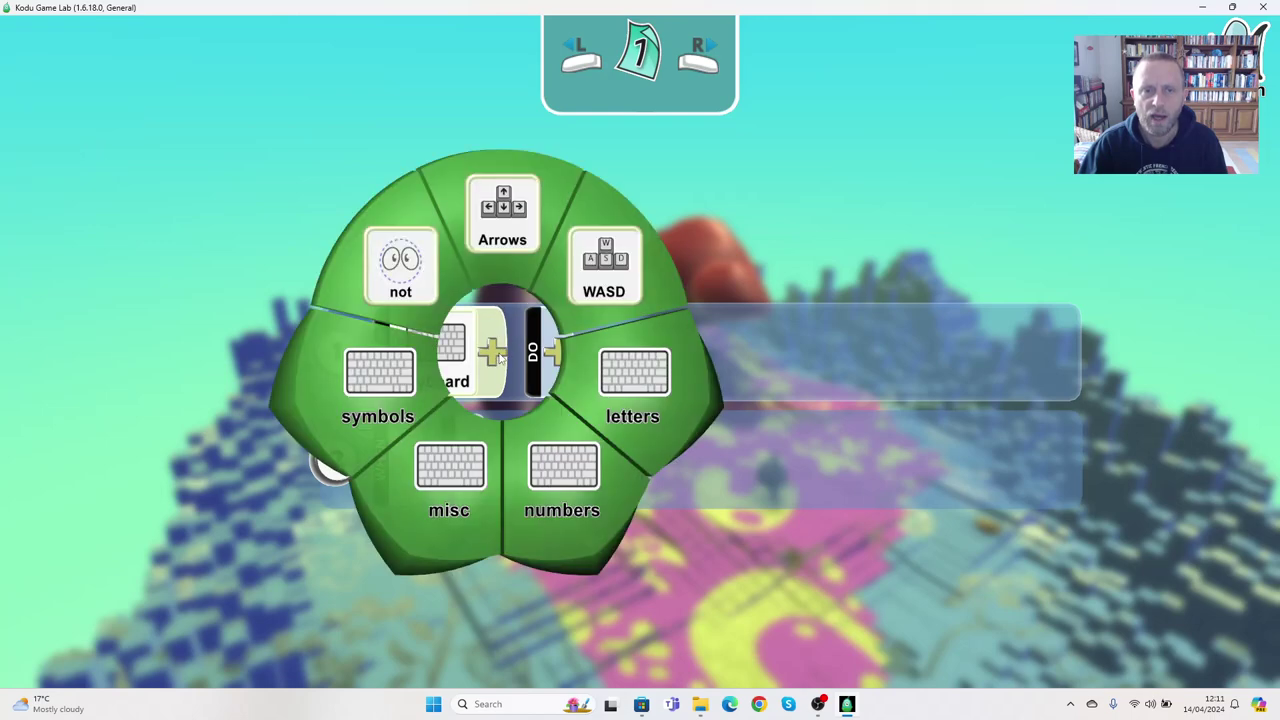
{"action": "left_click", "coordinate": [512, 219]}
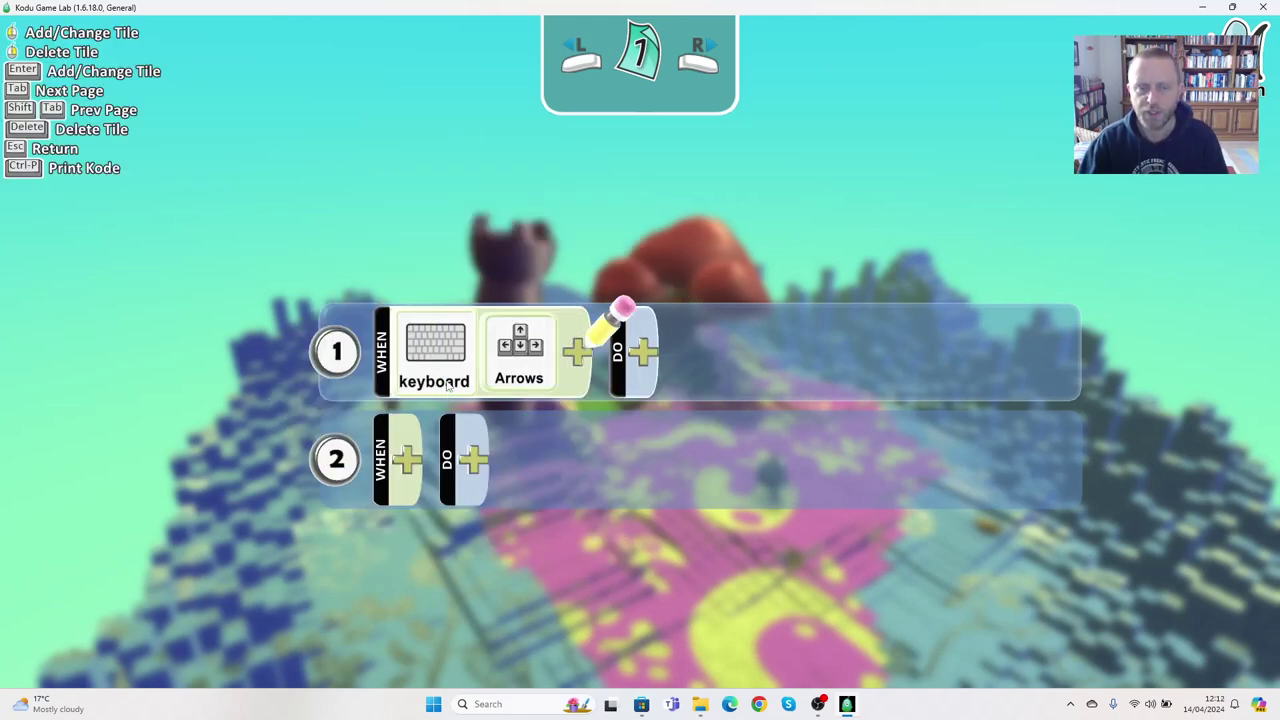
{"action": "left_click", "coordinate": [645, 353]}
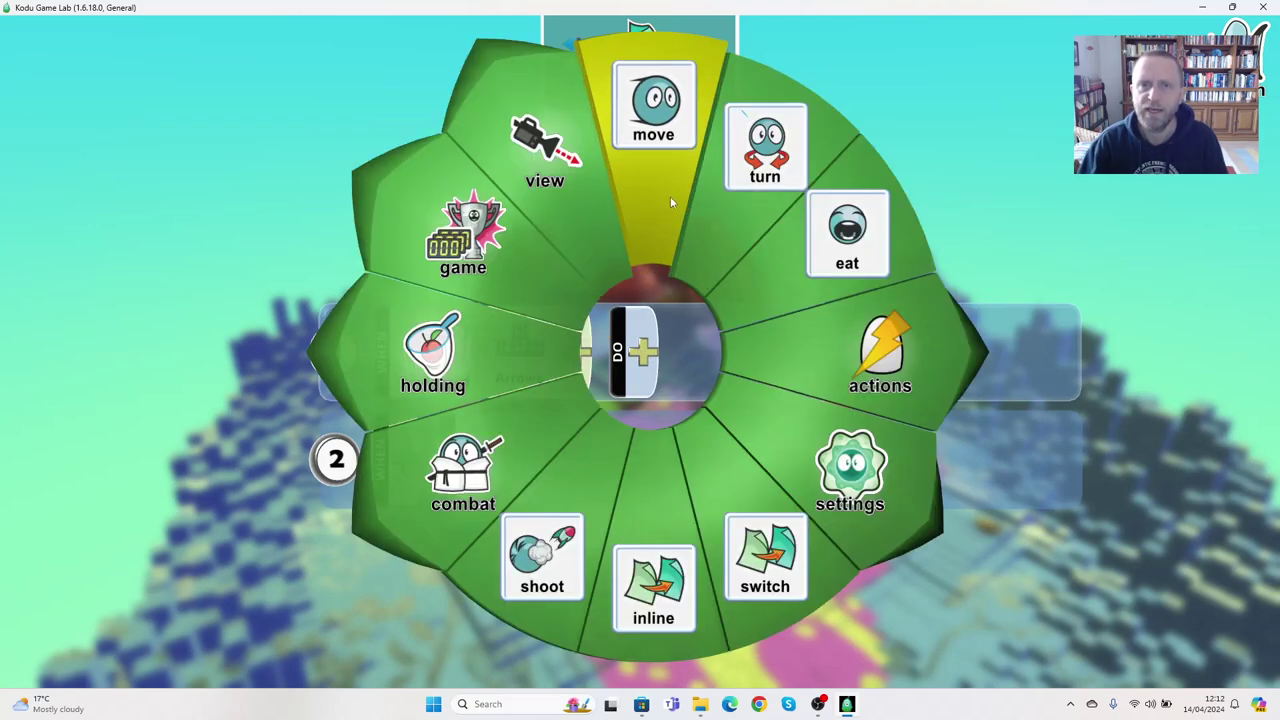
{"action": "left_click", "coordinate": [655, 165]}
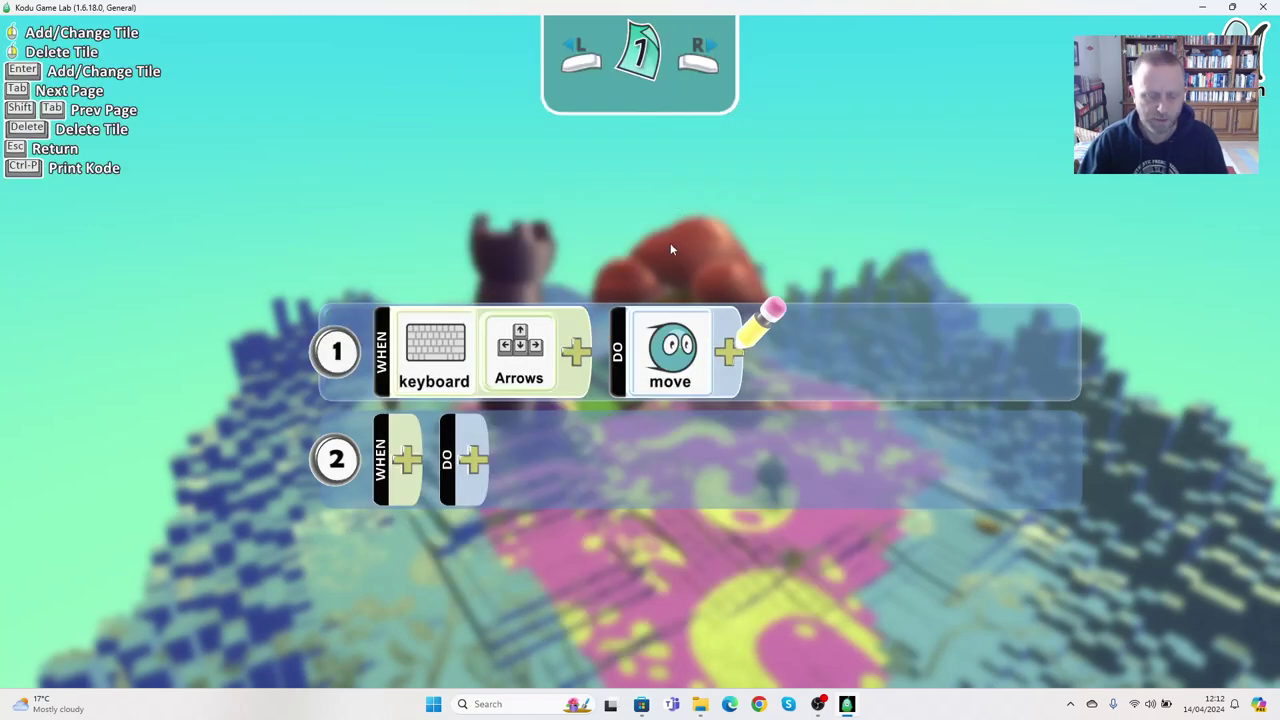
{"action": "key", "text": "Escape"}
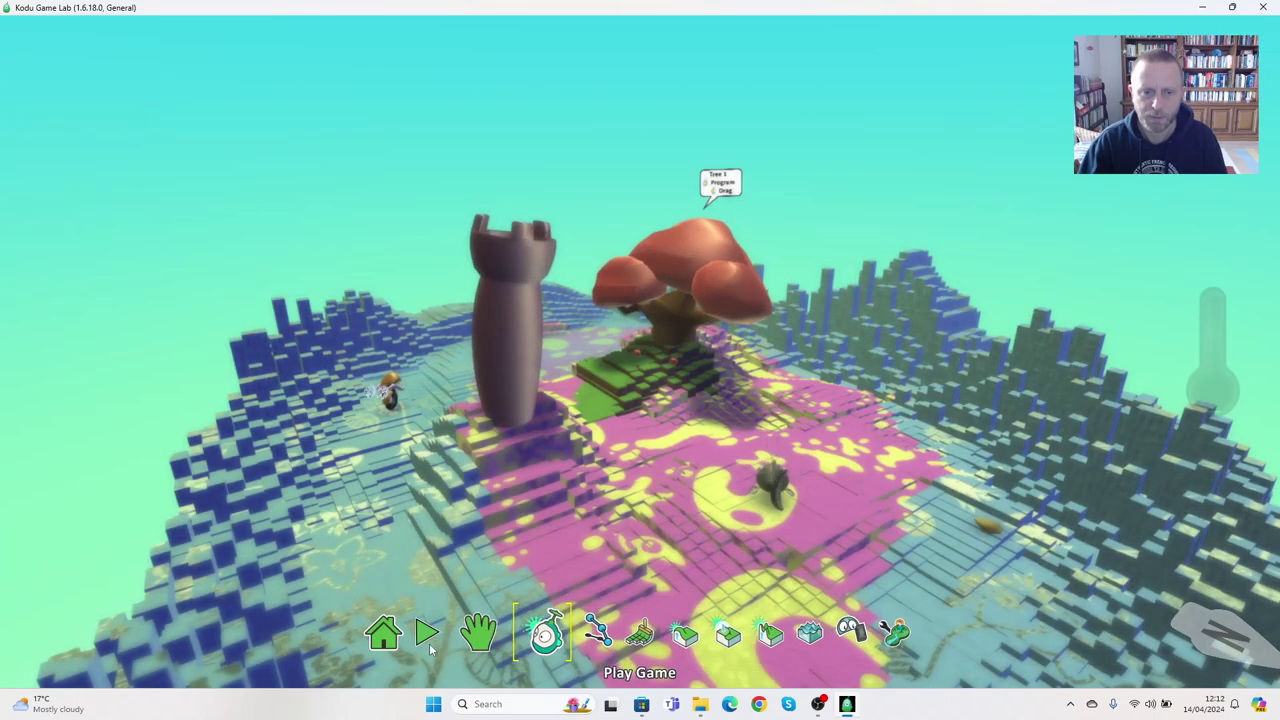
{"action": "left_click", "coordinate": [428, 634]}
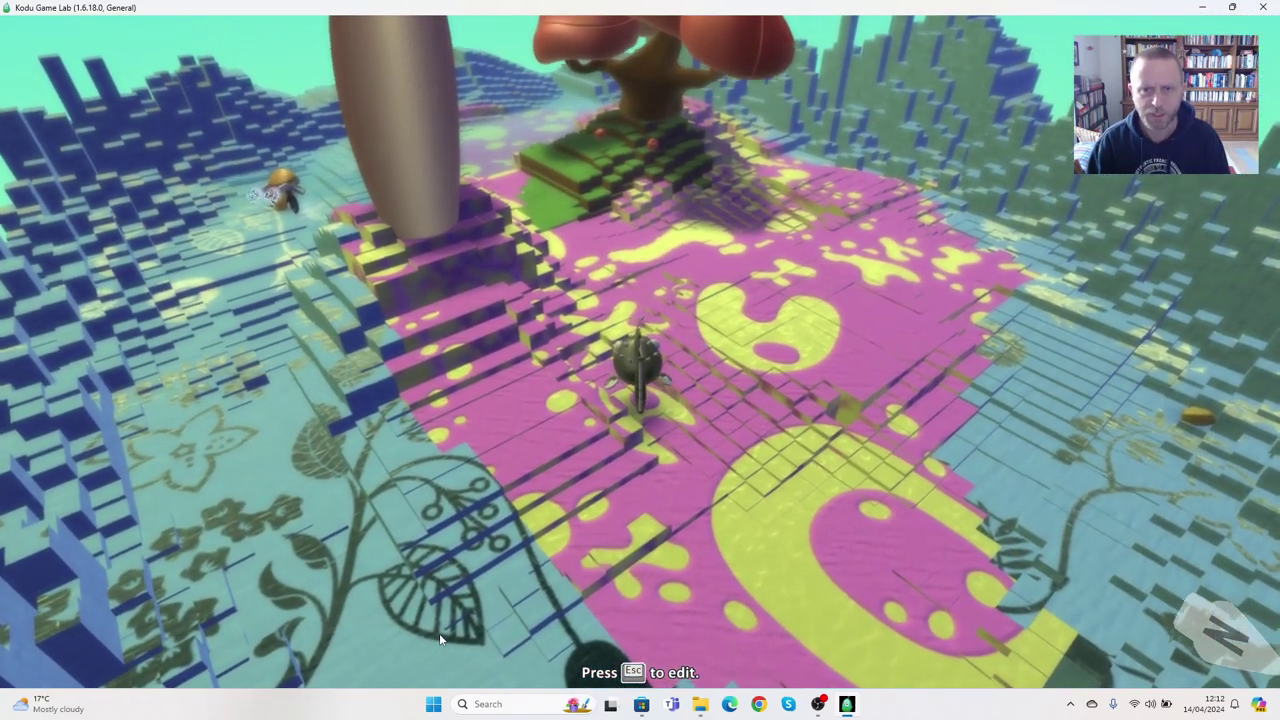
{"action": "key", "text": "Escape"}
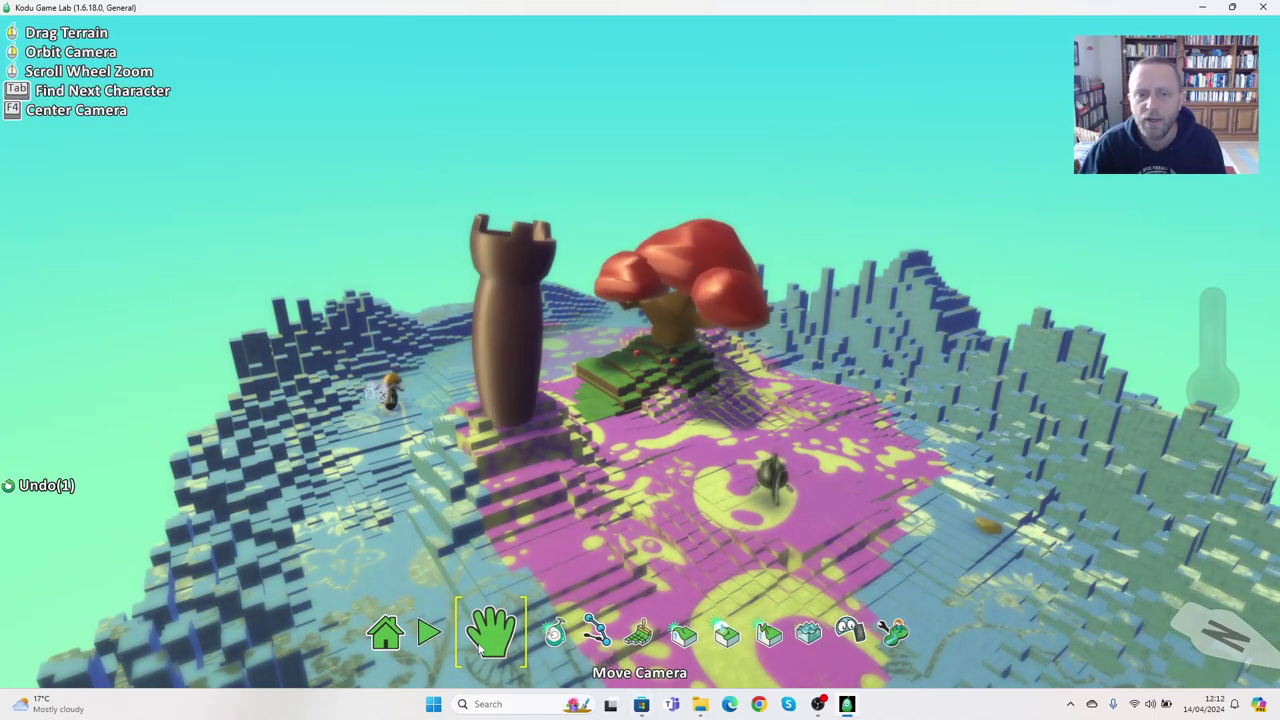
Step: Reopen Oscar's program and set rule 2's condition to when bumped apple
{"action": "scroll", "coordinate": [620, 612], "scroll_direction": "up", "scroll_amount": 4}
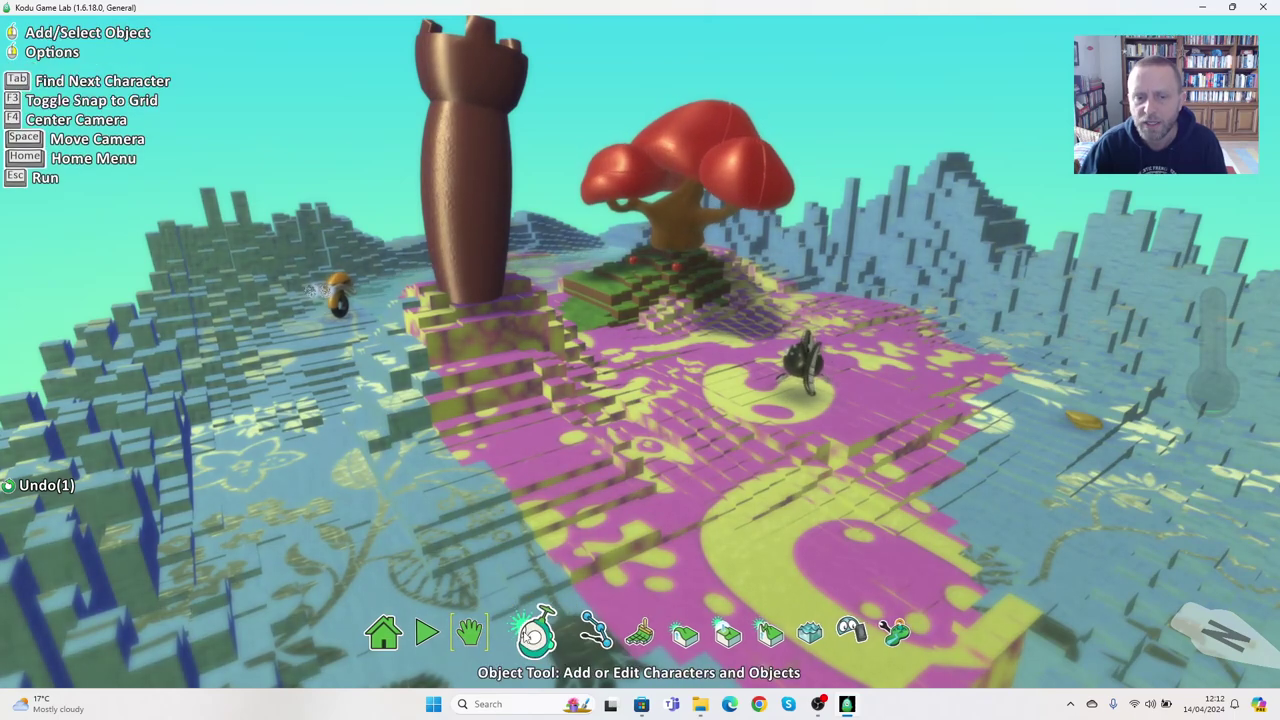
{"action": "mouse_move", "coordinate": [808, 368]}
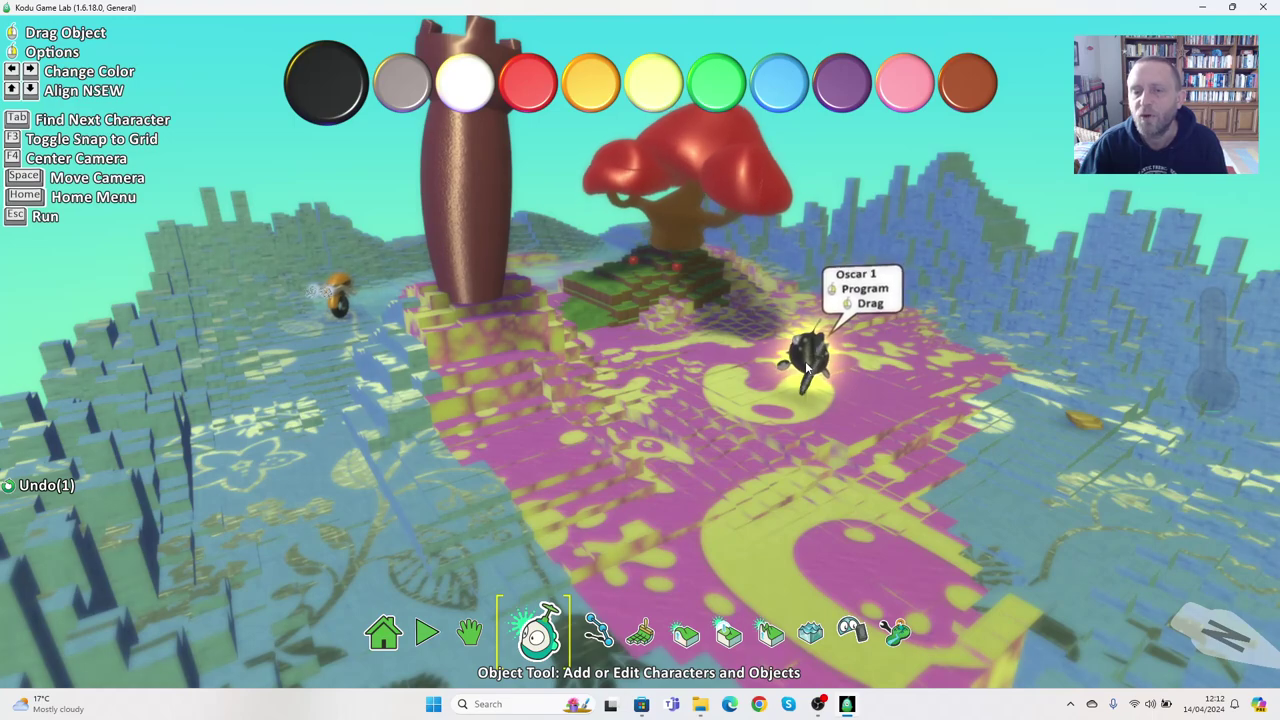
{"action": "right_click", "coordinate": [811, 362]}
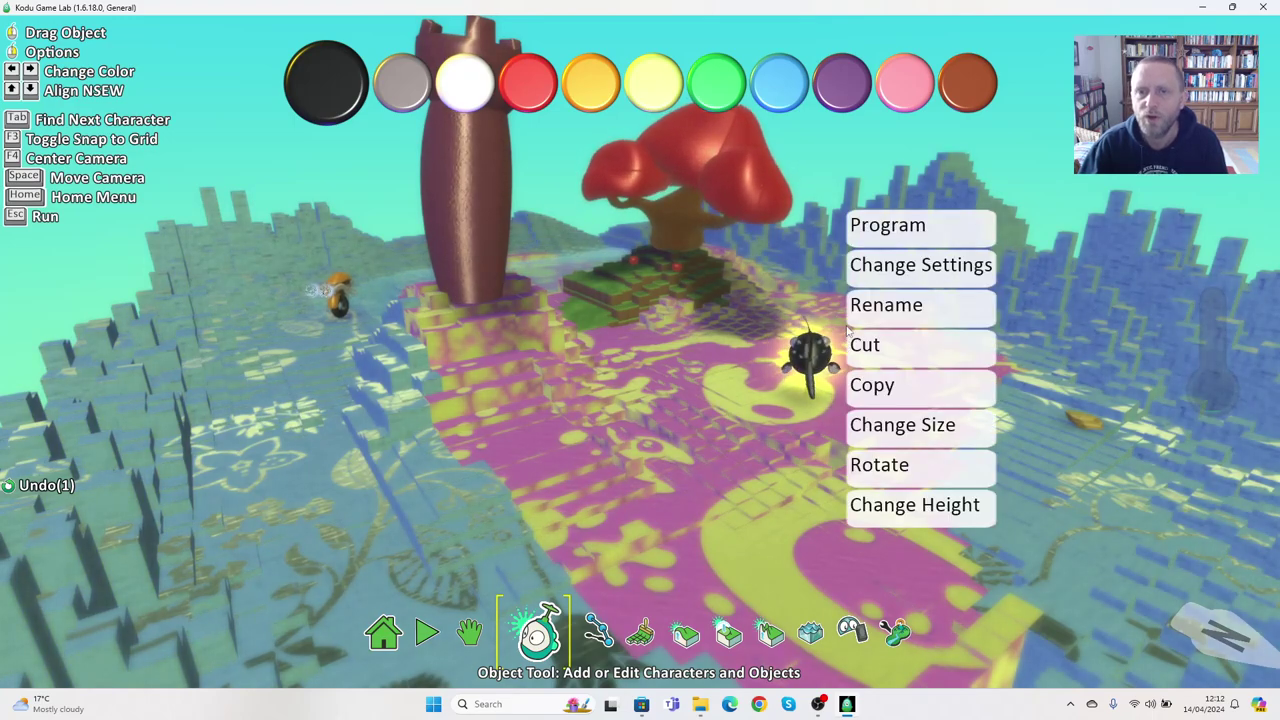
{"action": "left_click", "coordinate": [886, 228]}
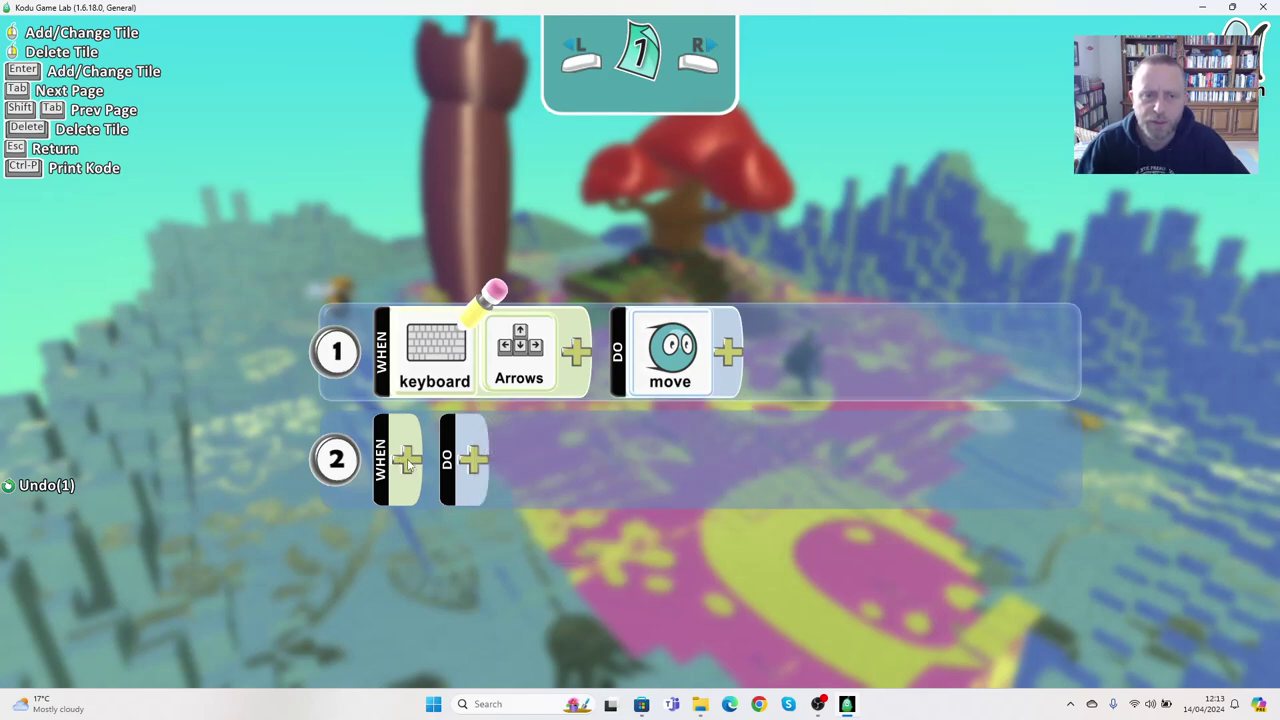
{"action": "left_click", "coordinate": [410, 358]}
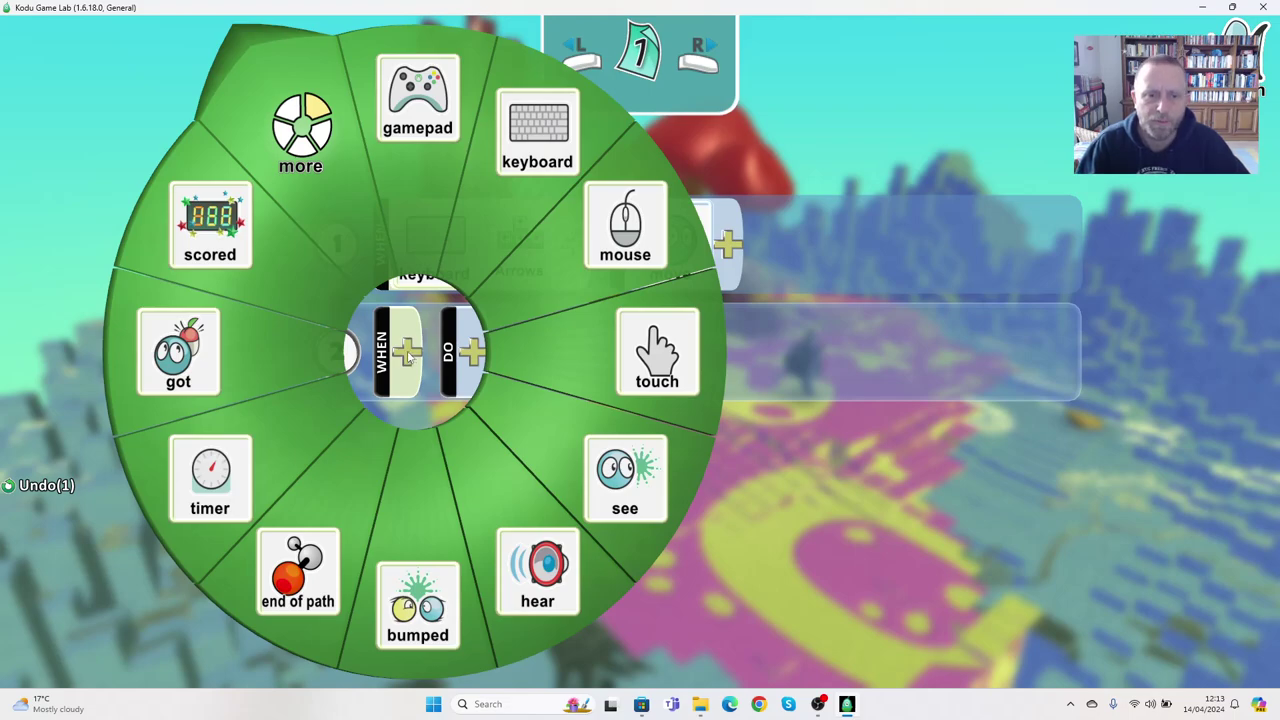
{"action": "left_click", "coordinate": [408, 567]}
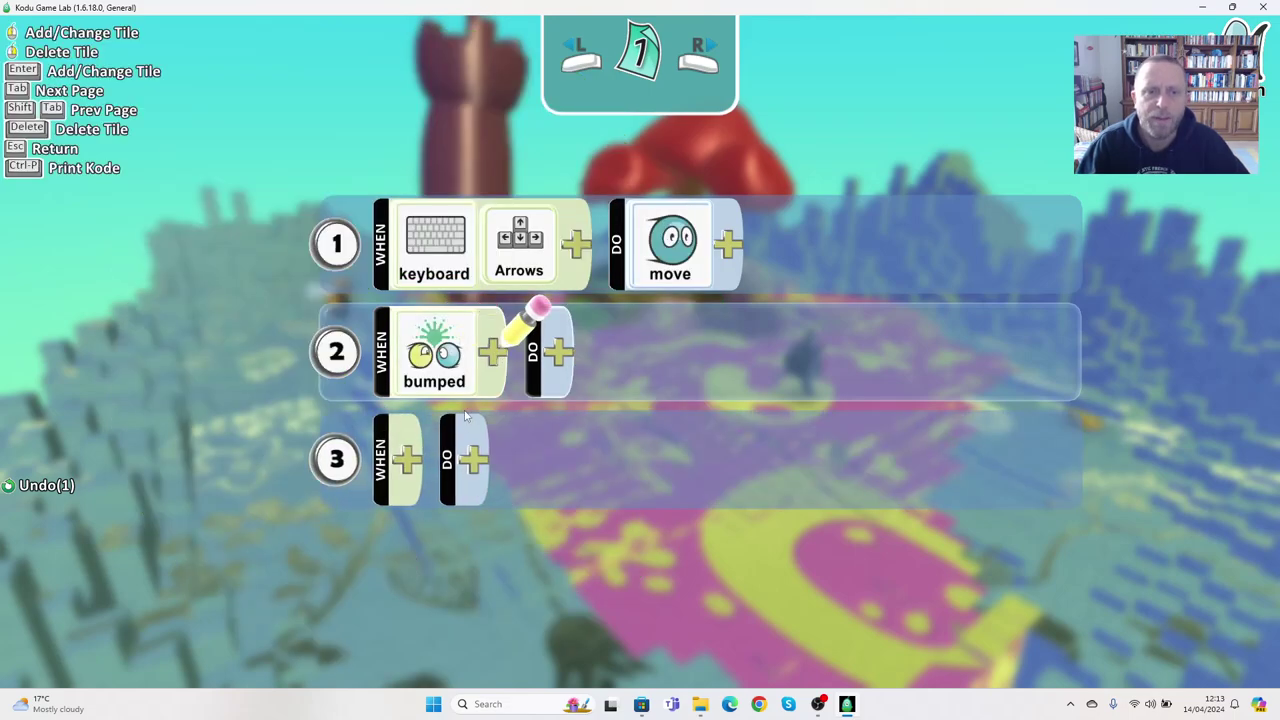
{"action": "left_click", "coordinate": [494, 358]}
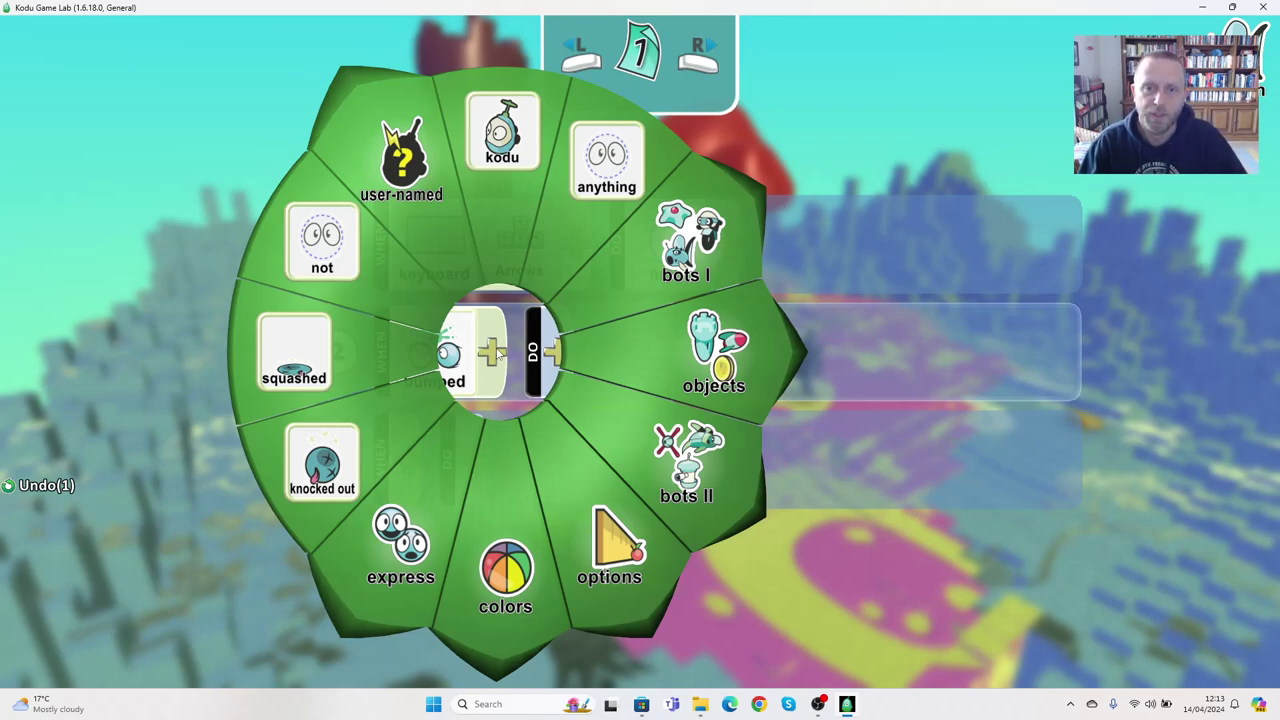
{"action": "left_click", "coordinate": [683, 348]}
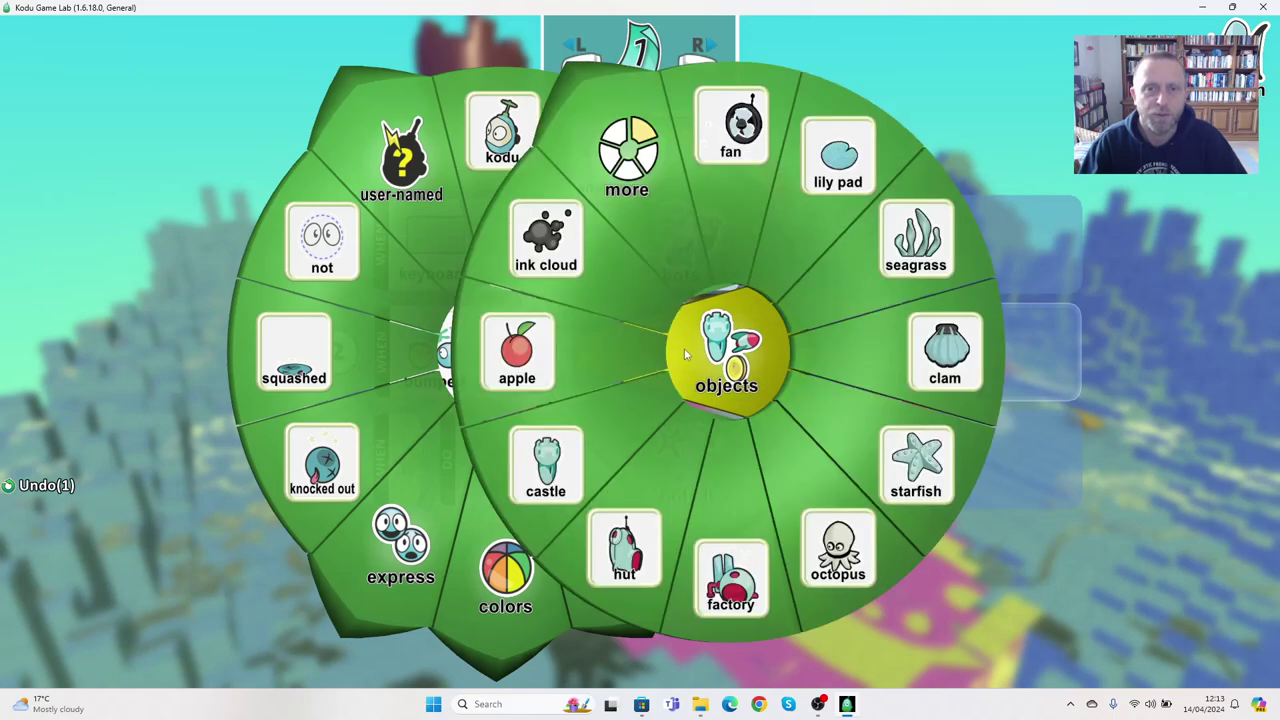
{"action": "left_click", "coordinate": [552, 356]}
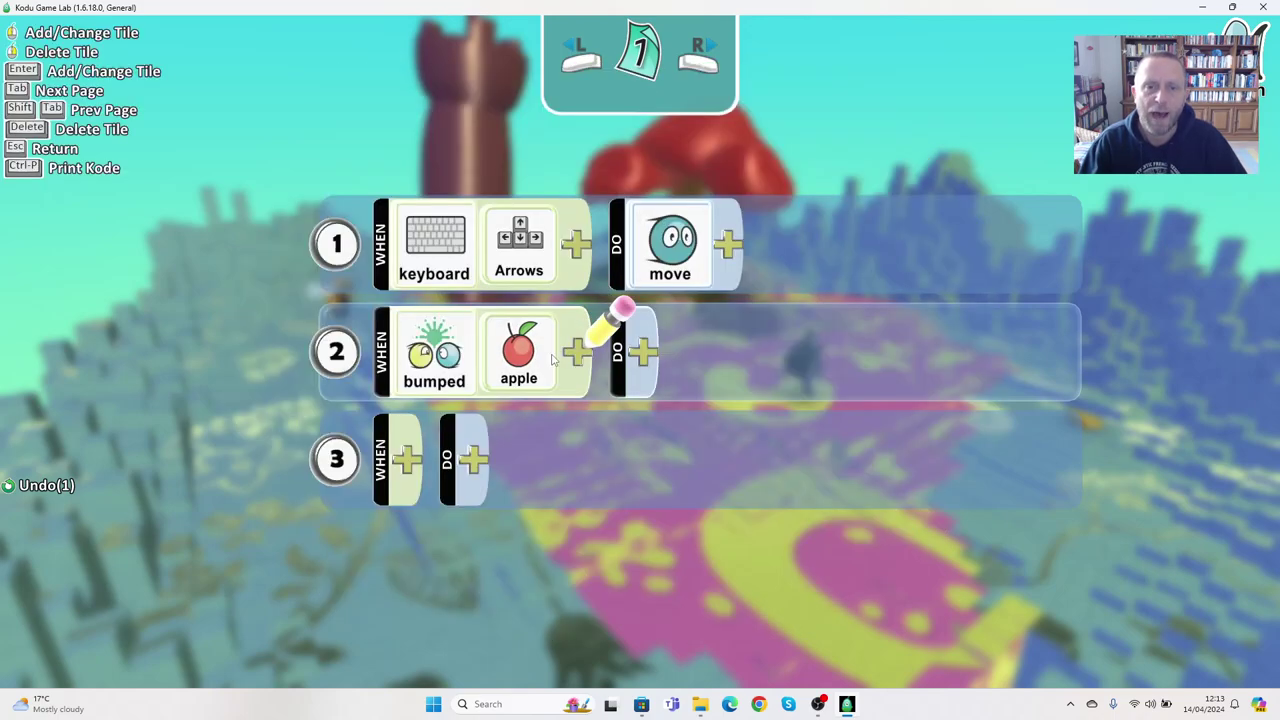
Step: Make rule 2's action eat it, then leave the program editor
{"action": "left_click", "coordinate": [643, 354]}
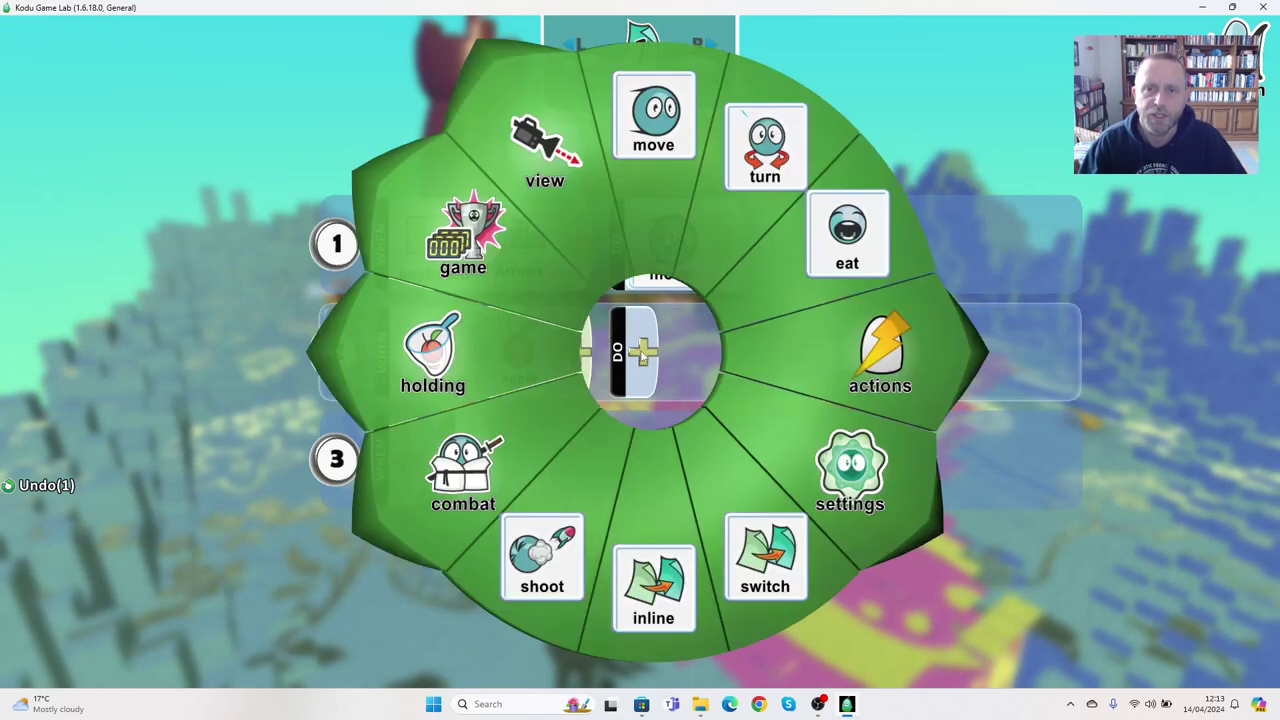
{"action": "left_click", "coordinate": [842, 252]}
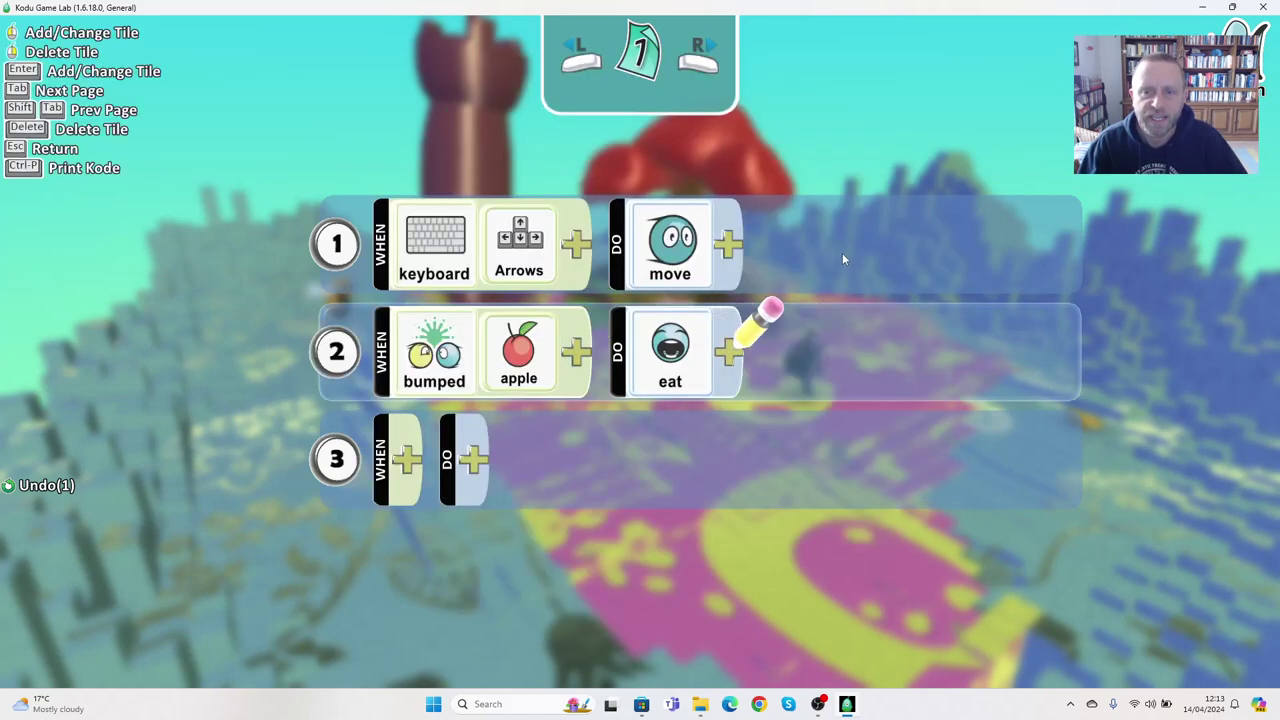
{"action": "left_click", "coordinate": [742, 359]}
{"action": "left_click", "coordinate": [860, 418]}
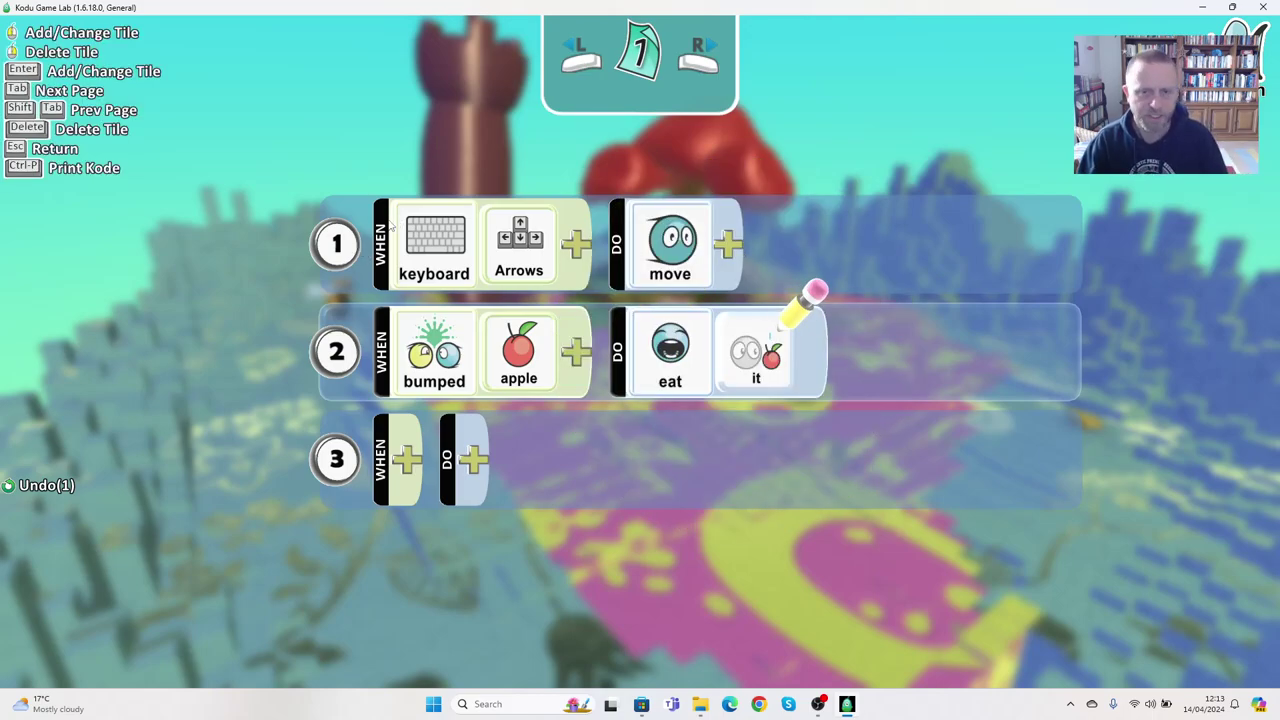
{"action": "key", "text": "Escape"}
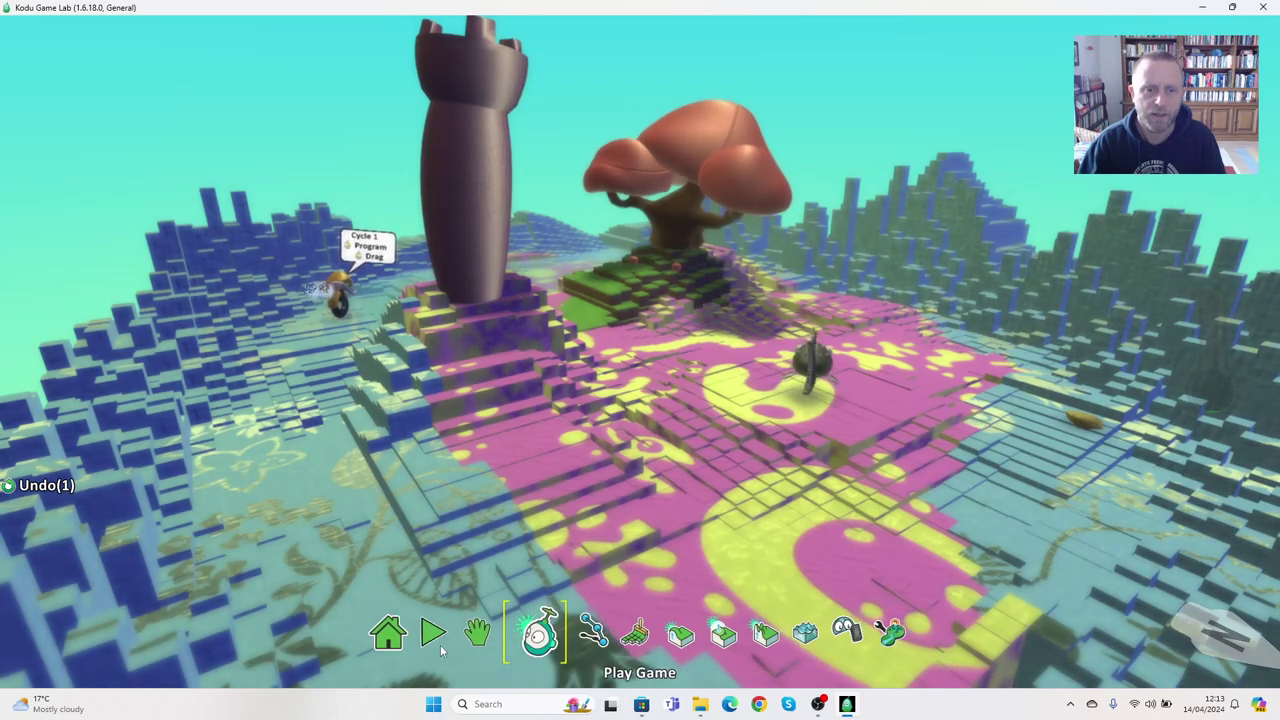
Step: Play-test the world to watch Oscar around the apples, then stop the game
{"action": "left_click", "coordinate": [436, 640]}
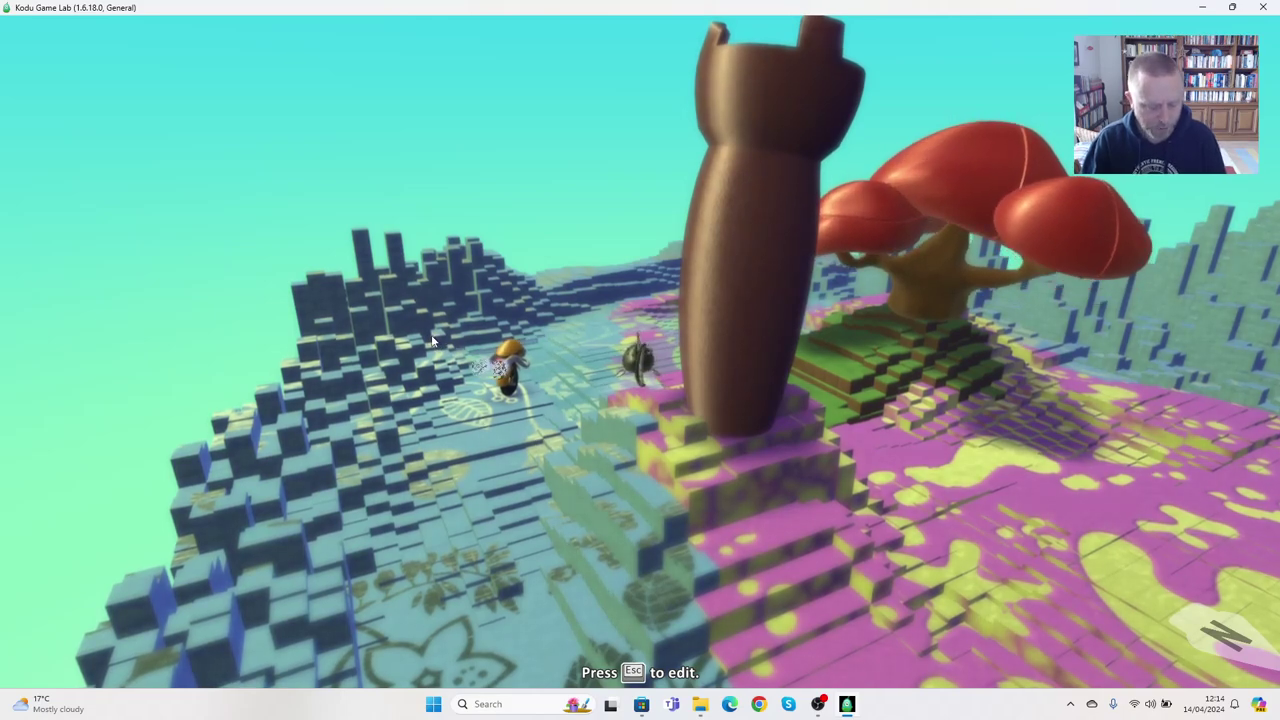
{"action": "key", "text": "Escape"}
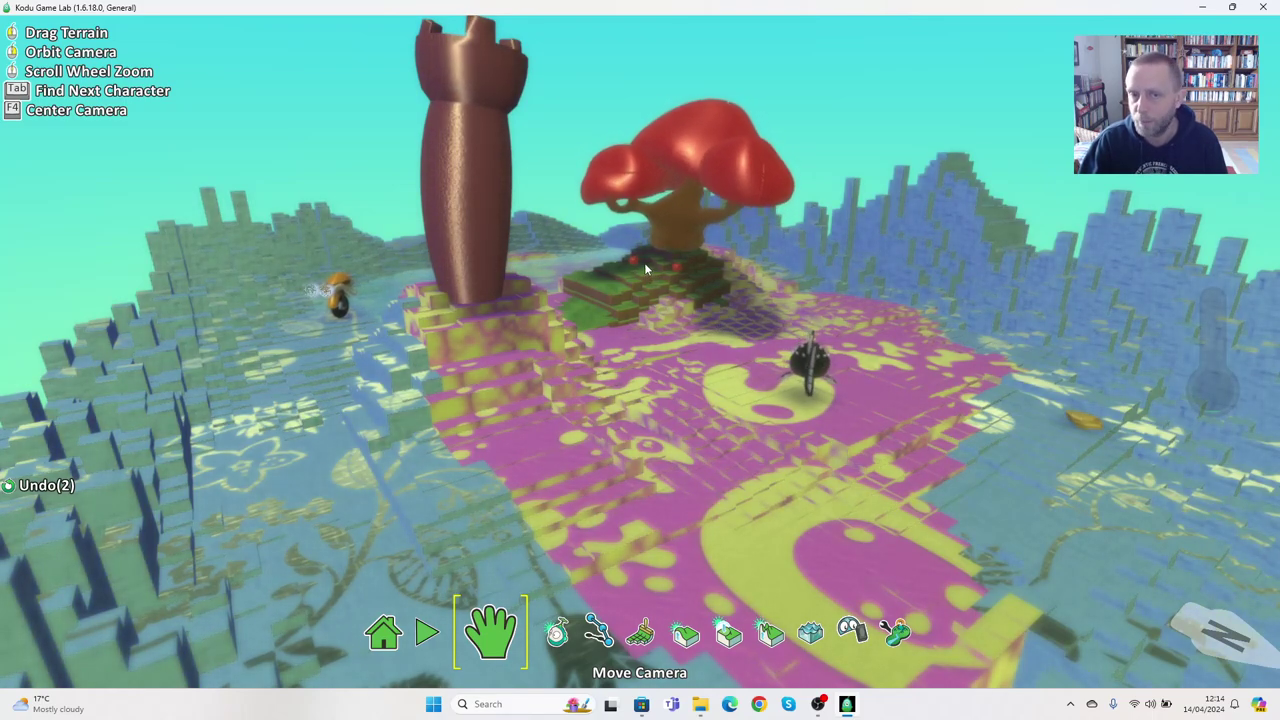
Step: Rename the motorcycle character from Cycle to 'Frank'
{"action": "key", "text": "Tab"}
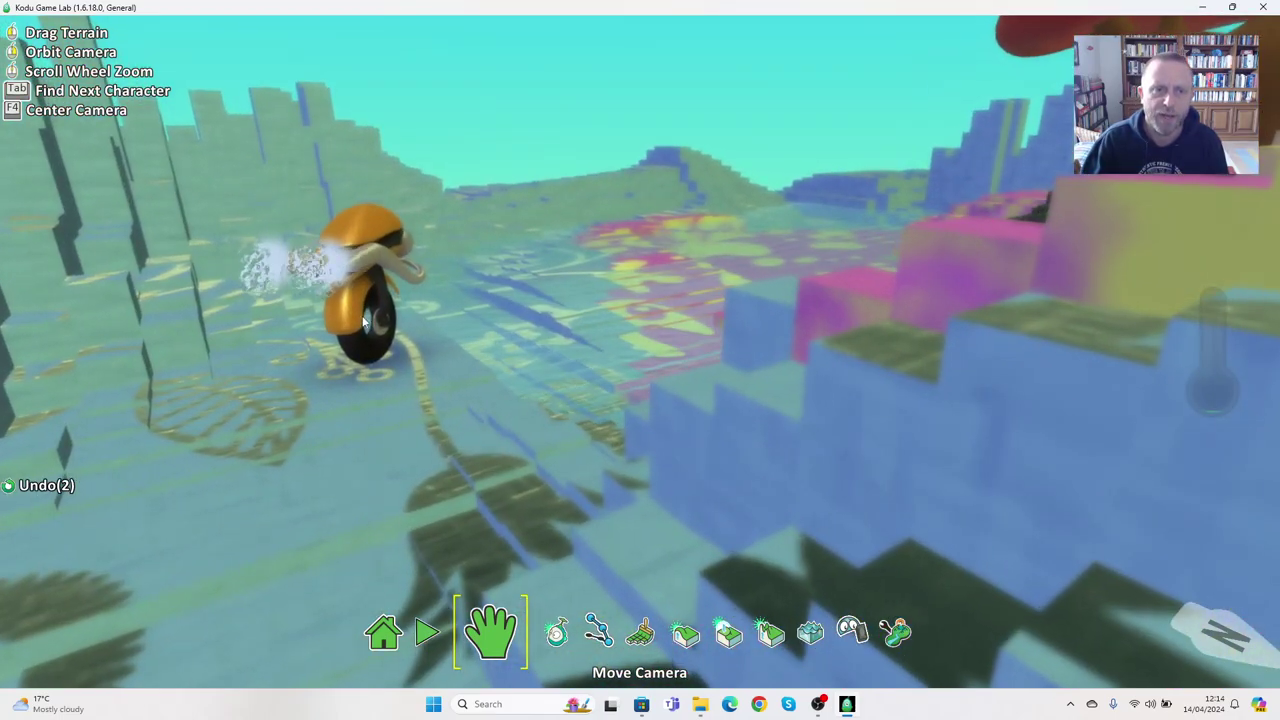
{"action": "left_click", "coordinate": [558, 630]}
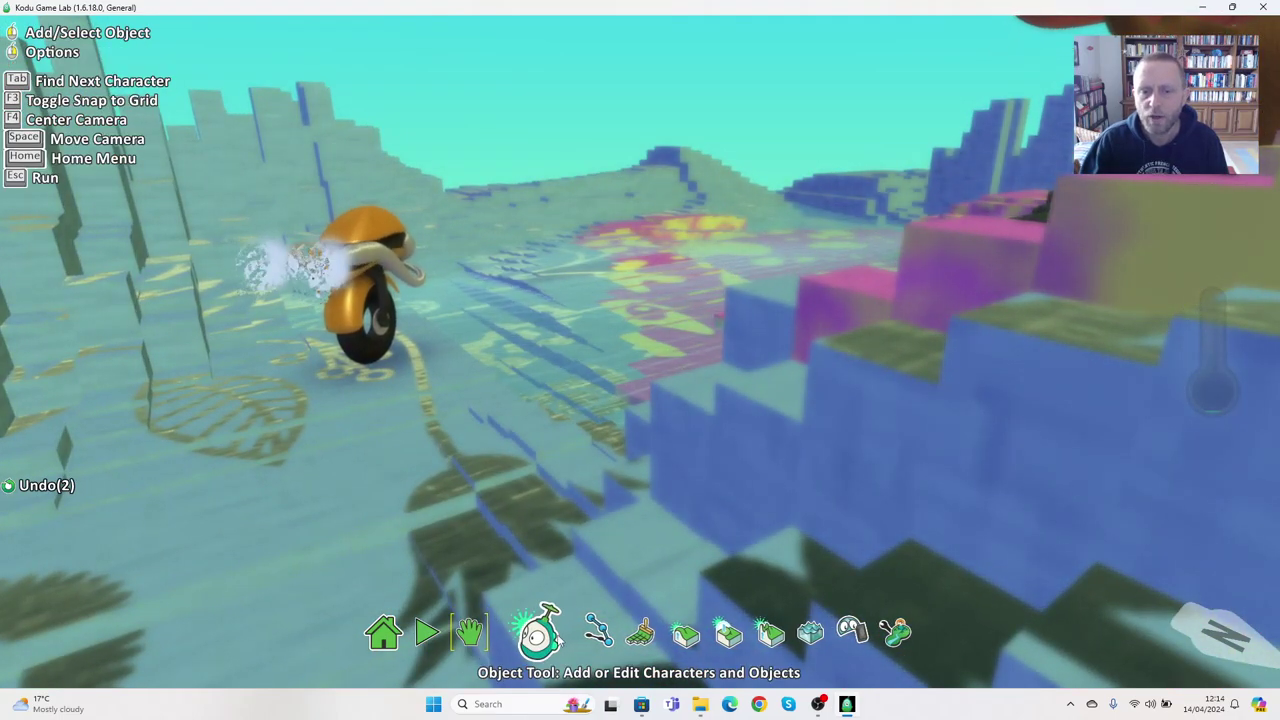
{"action": "right_click", "coordinate": [364, 303]}
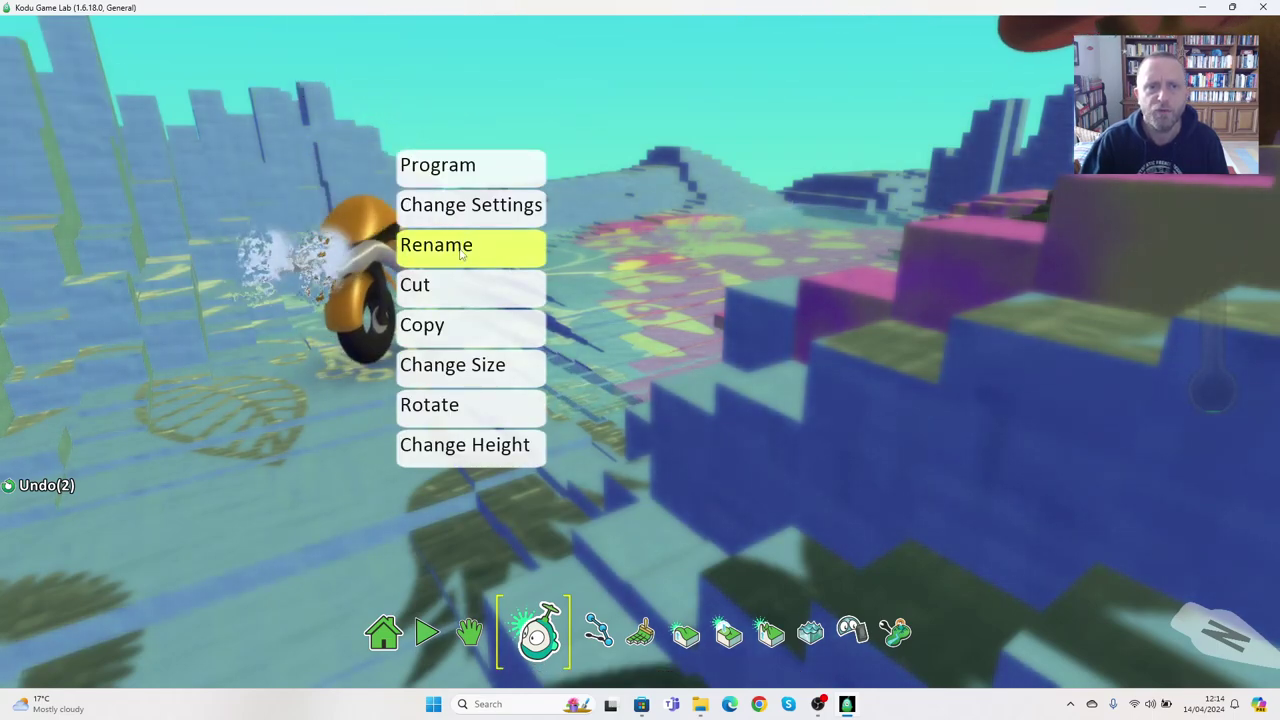
{"action": "left_click", "coordinate": [470, 243]}
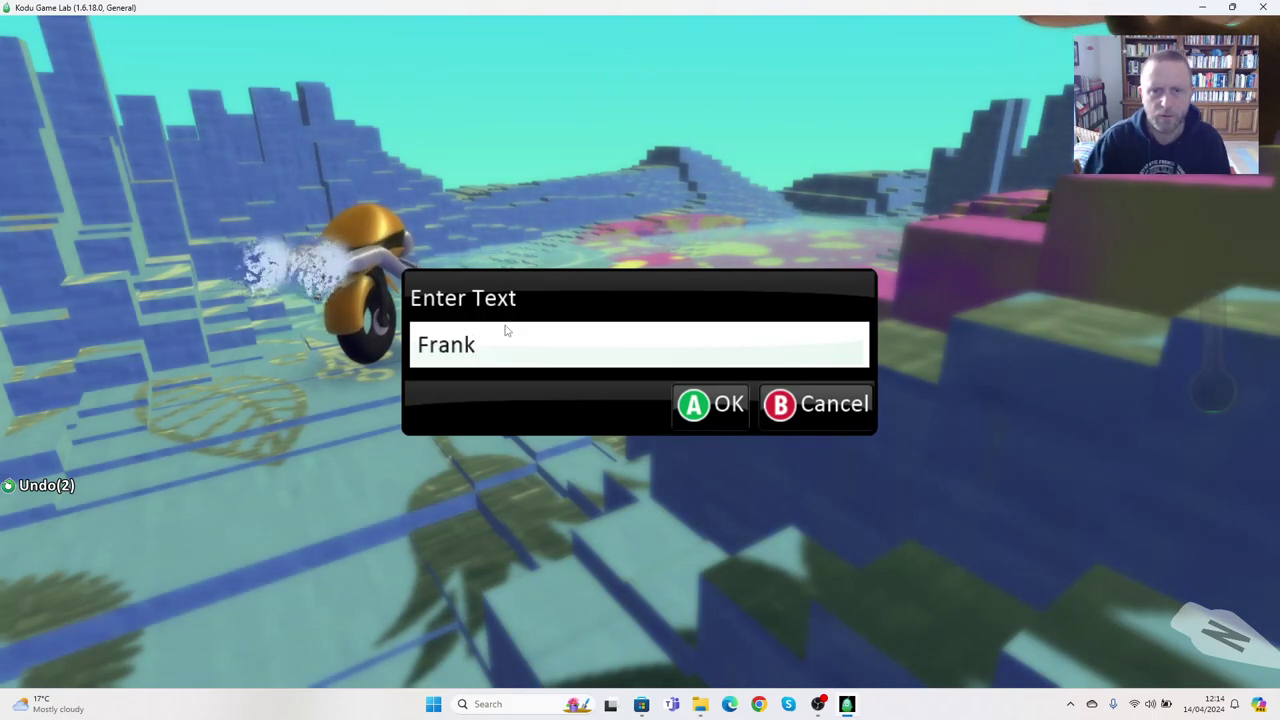
{"action": "left_click", "coordinate": [720, 408]}
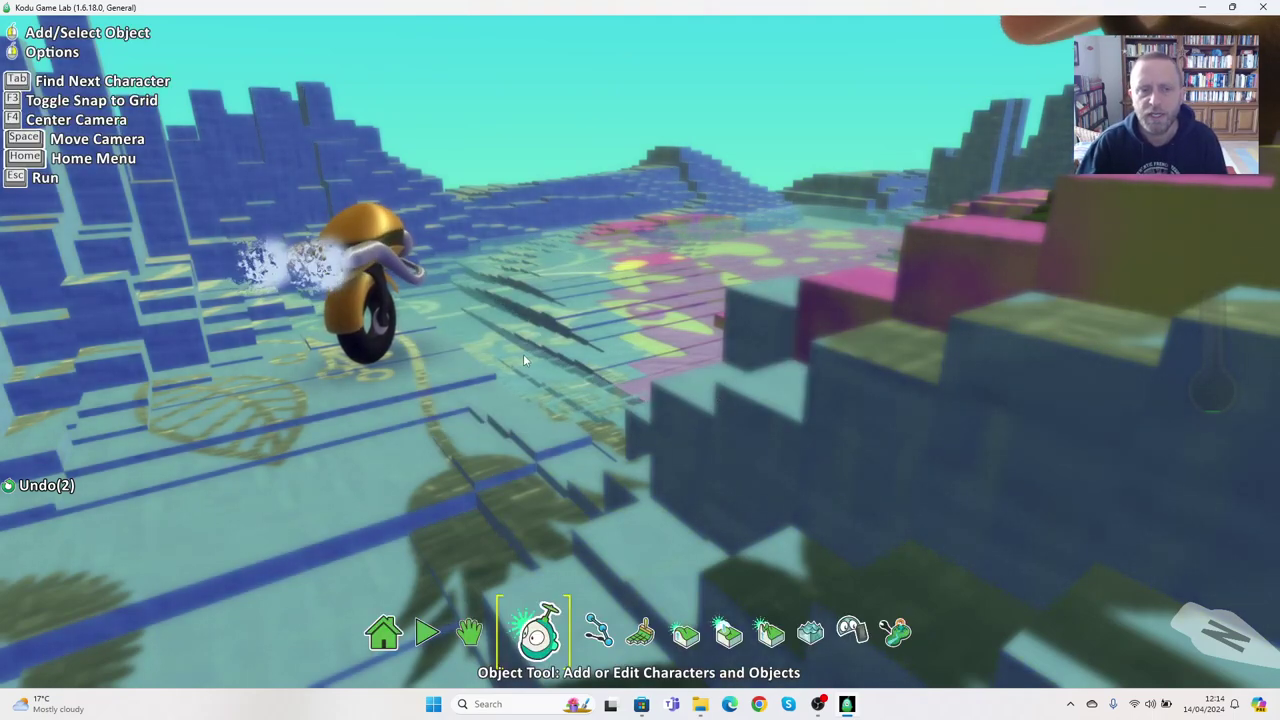
Step: Nudge Frank slightly right and forward on the terrain
{"action": "mouse_move", "coordinate": [364, 300]}
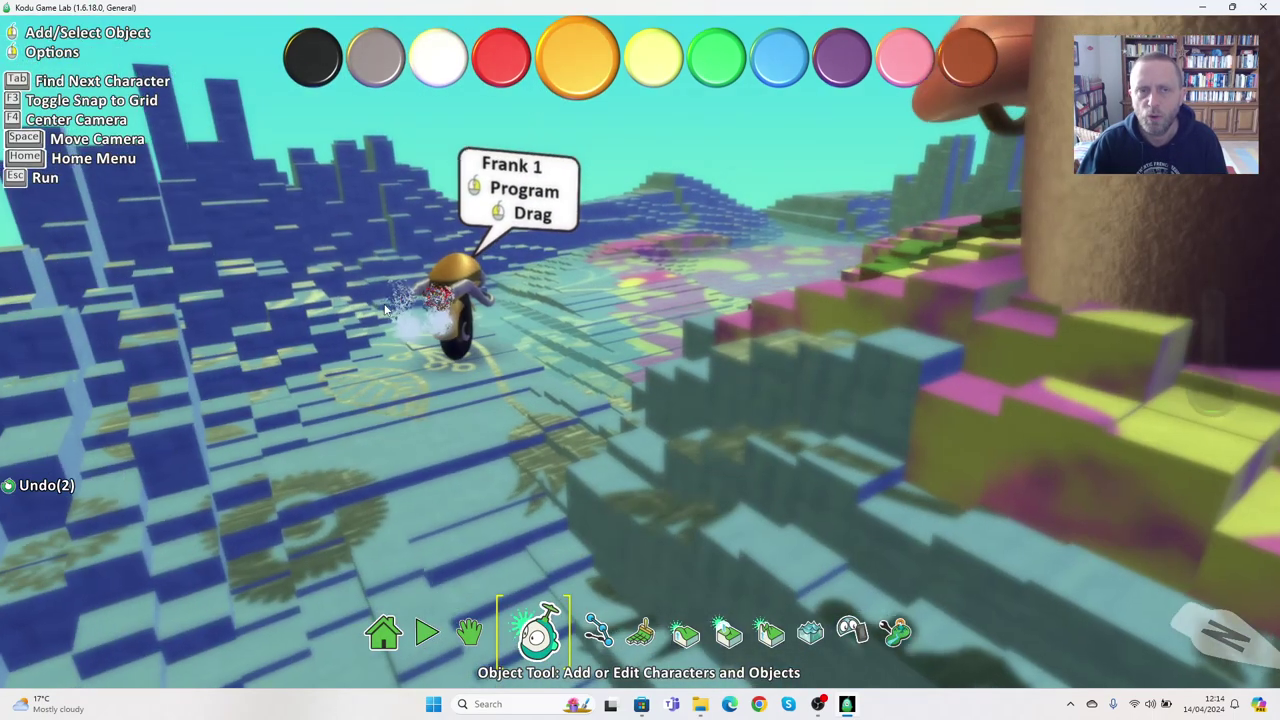
{"action": "left_click", "coordinate": [385, 310]}
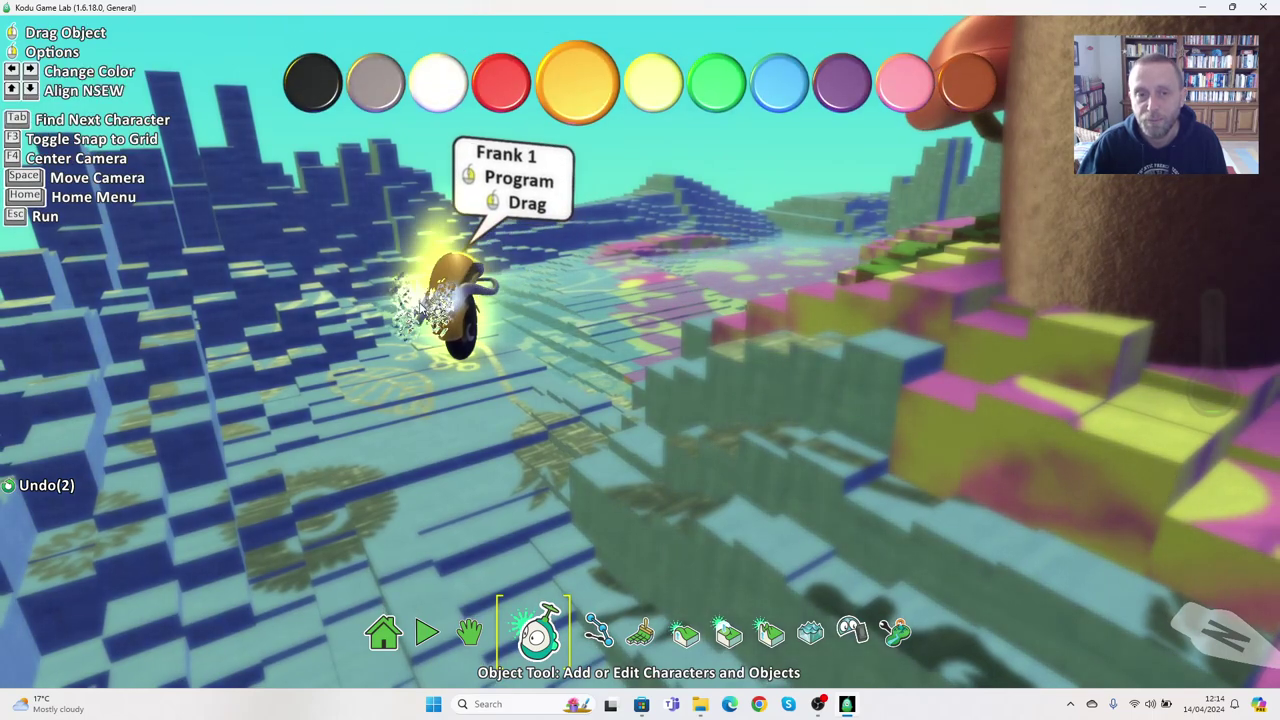
{"action": "left_click_drag", "start_coordinate": [455, 302], "coordinate": [462, 308]}
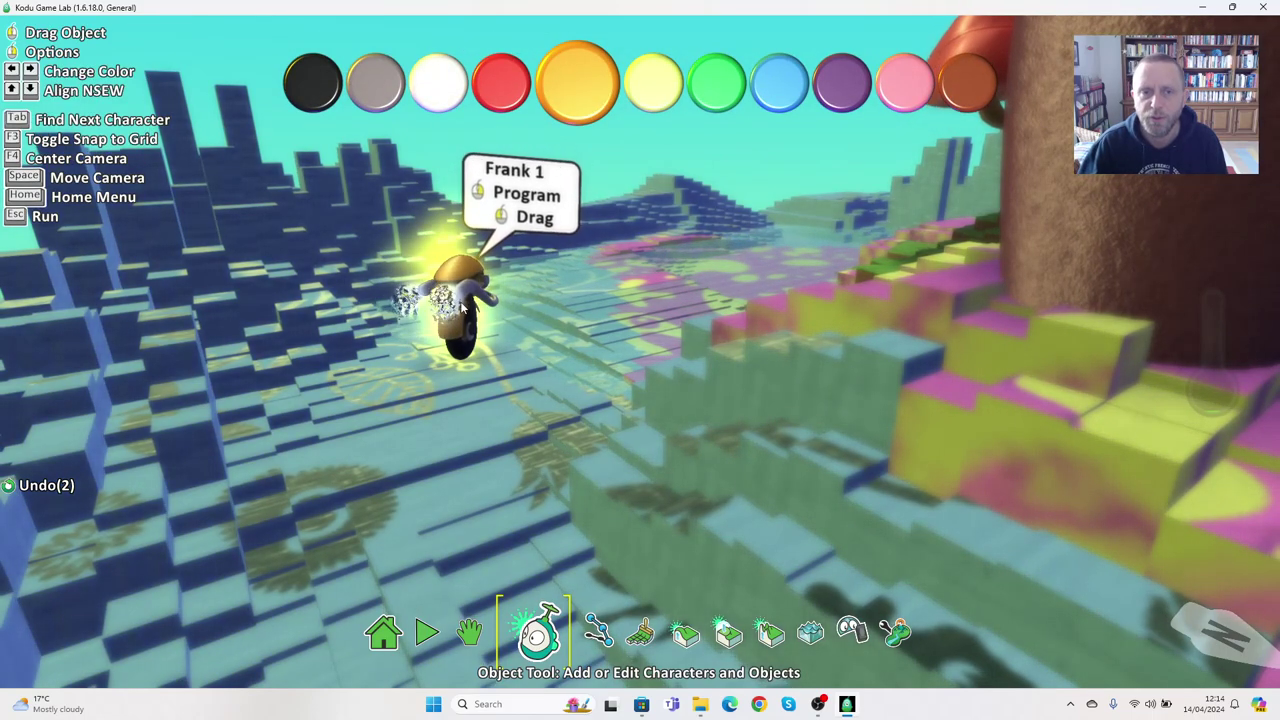
{"action": "right_click", "coordinate": [462, 308]}
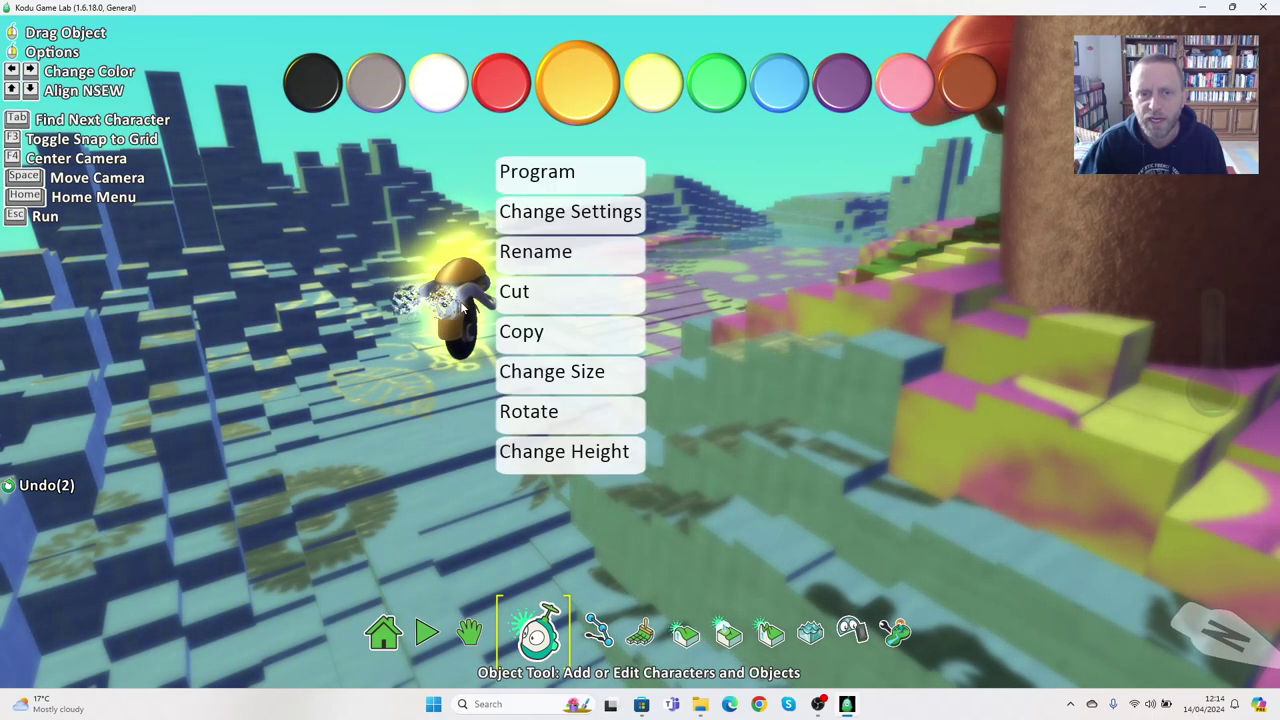
Step: Open Frank's program and set rule 1's condition to when see apple
{"action": "left_click", "coordinate": [535, 176]}
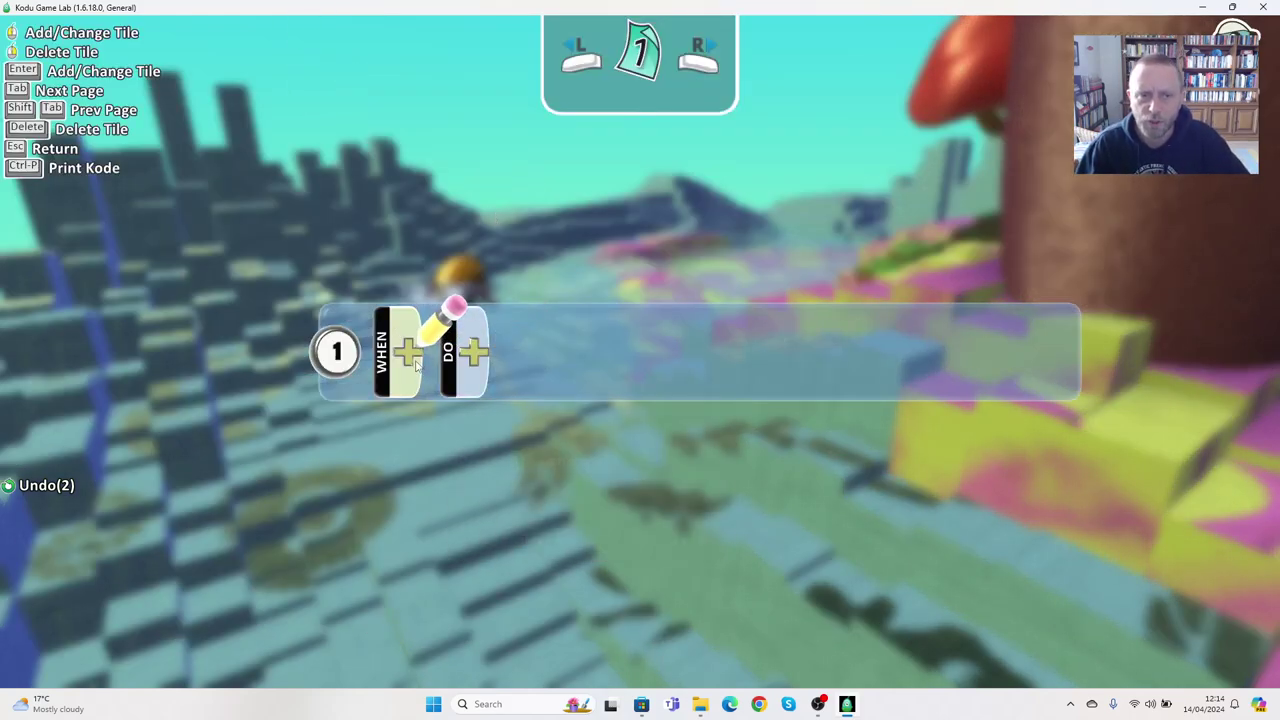
{"action": "left_click", "coordinate": [418, 367]}
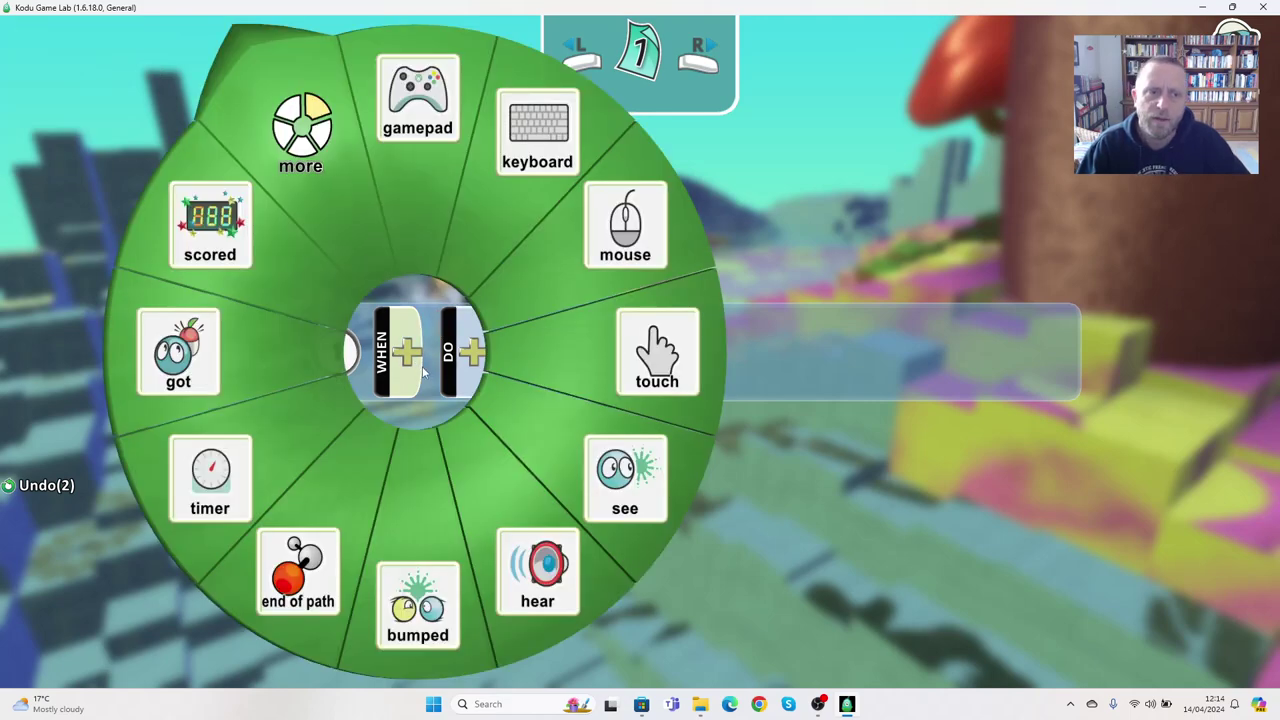
{"action": "left_click", "coordinate": [598, 438]}
{"action": "left_click", "coordinate": [490, 366]}
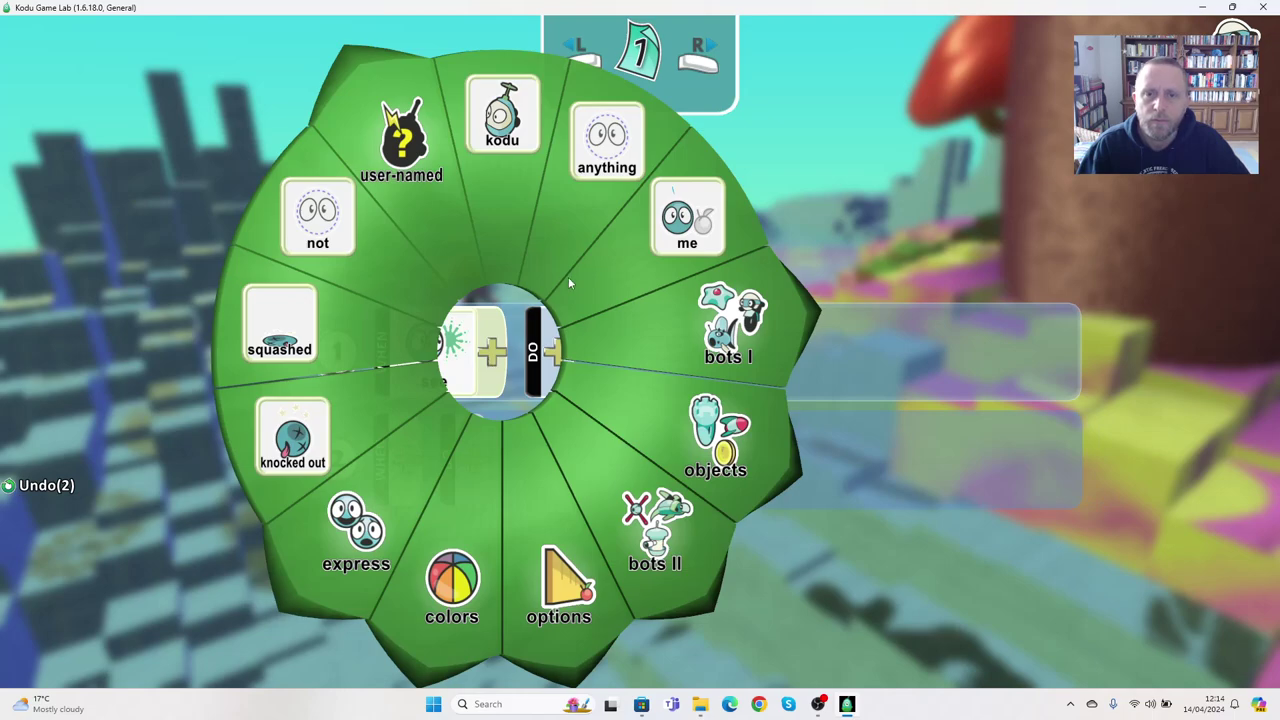
{"action": "left_click", "coordinate": [676, 440]}
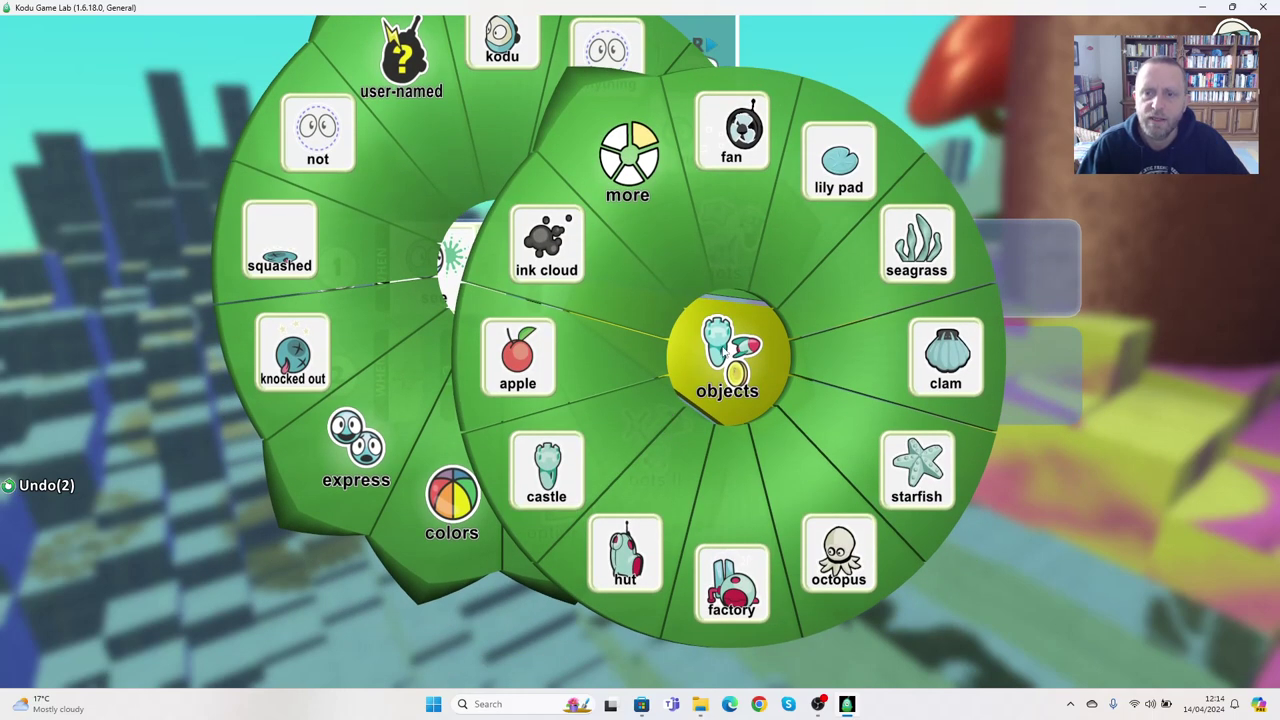
{"action": "left_click", "coordinate": [587, 364]}
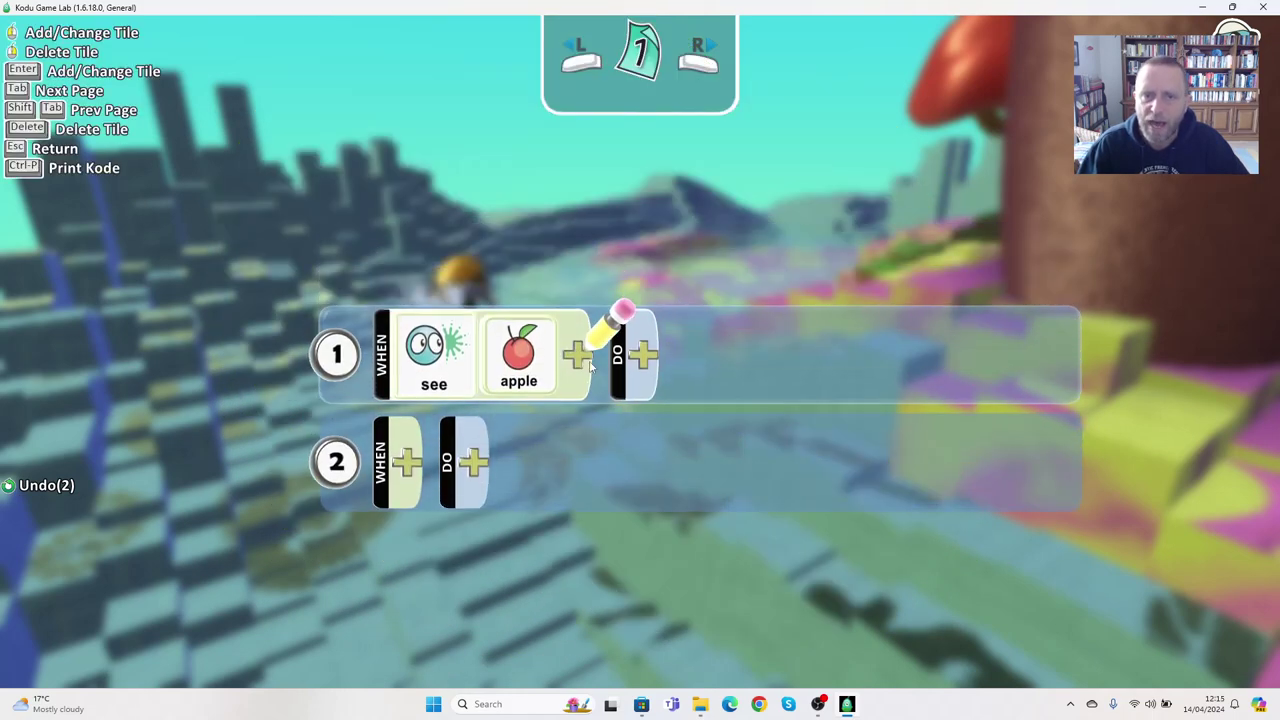
Step: Make rule 1's action move toward it slowly
{"action": "left_click", "coordinate": [649, 360]}
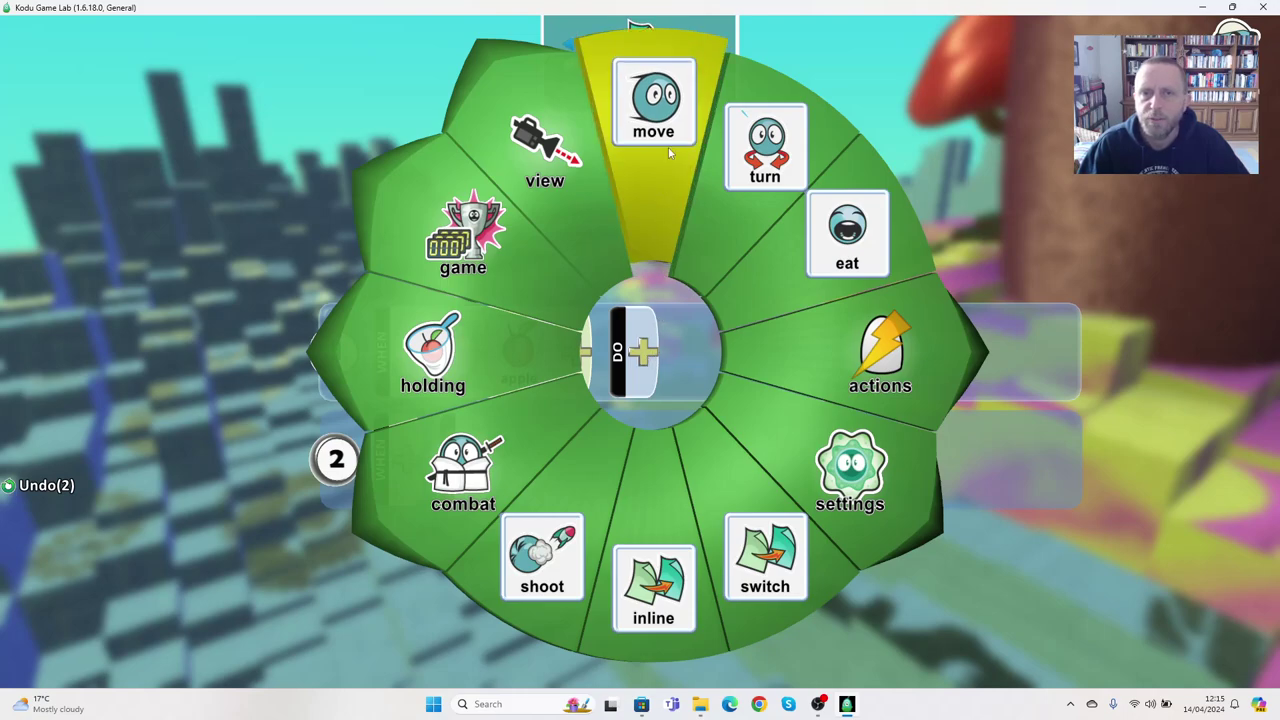
{"action": "left_click", "coordinate": [654, 120]}
{"action": "left_click", "coordinate": [728, 350]}
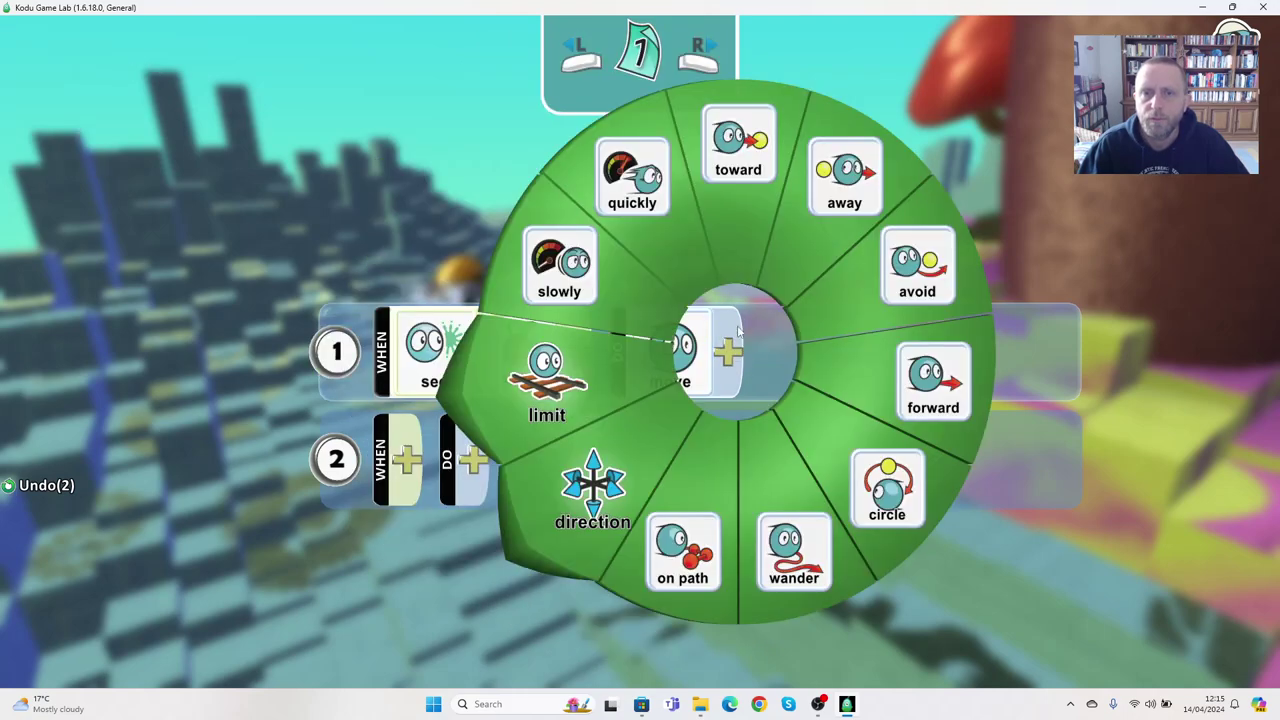
{"action": "left_click", "coordinate": [748, 176]}
{"action": "left_click", "coordinate": [810, 350]}
{"action": "left_click", "coordinate": [800, 245]}
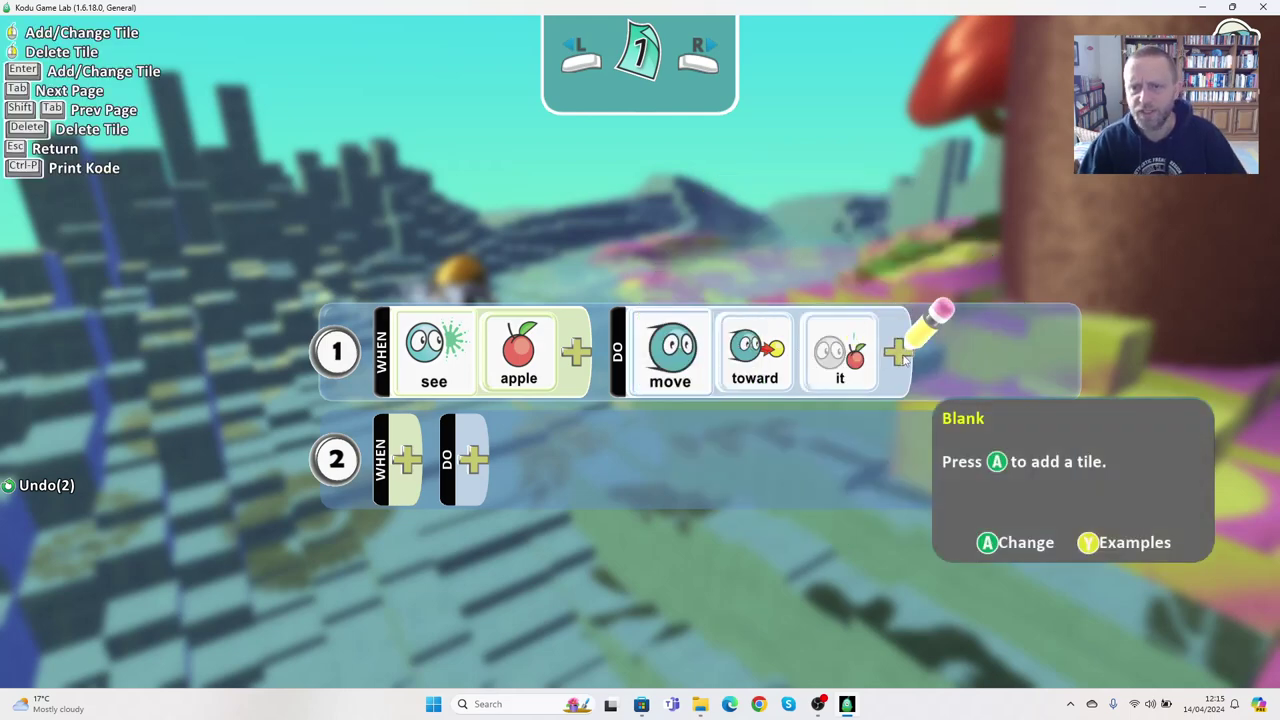
{"action": "left_click", "coordinate": [900, 352]}
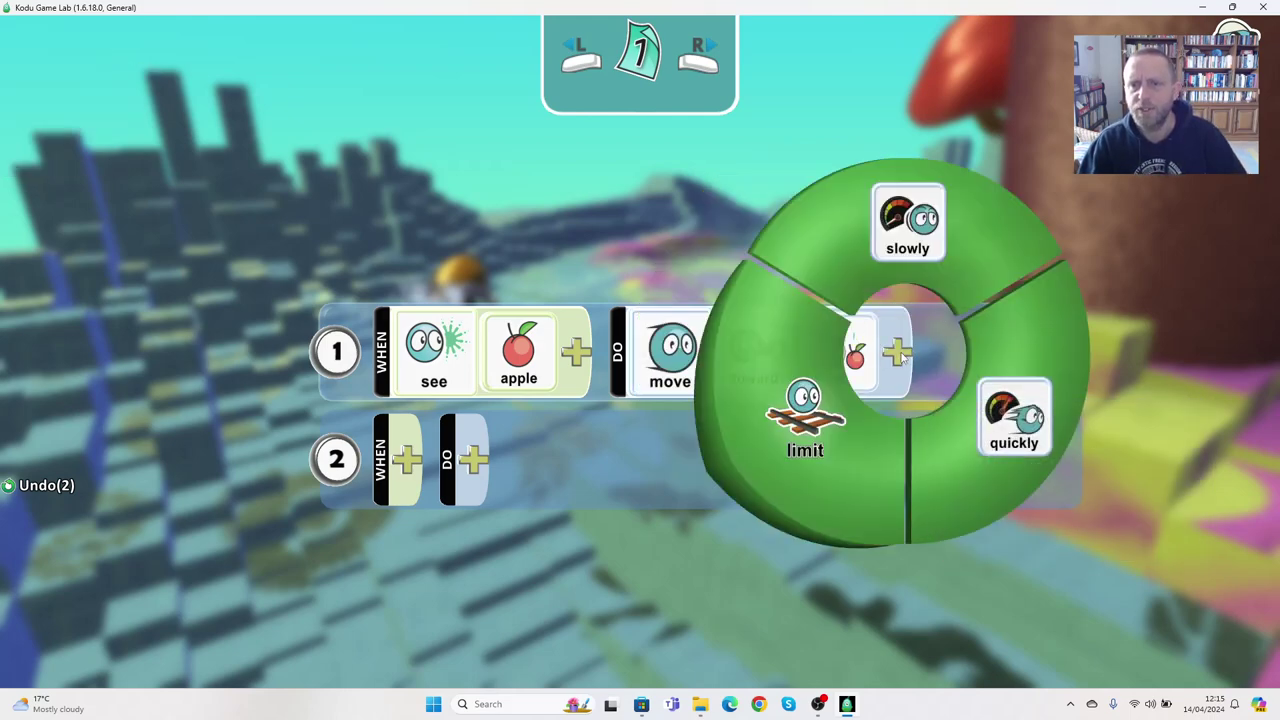
{"action": "left_click", "coordinate": [929, 245]}
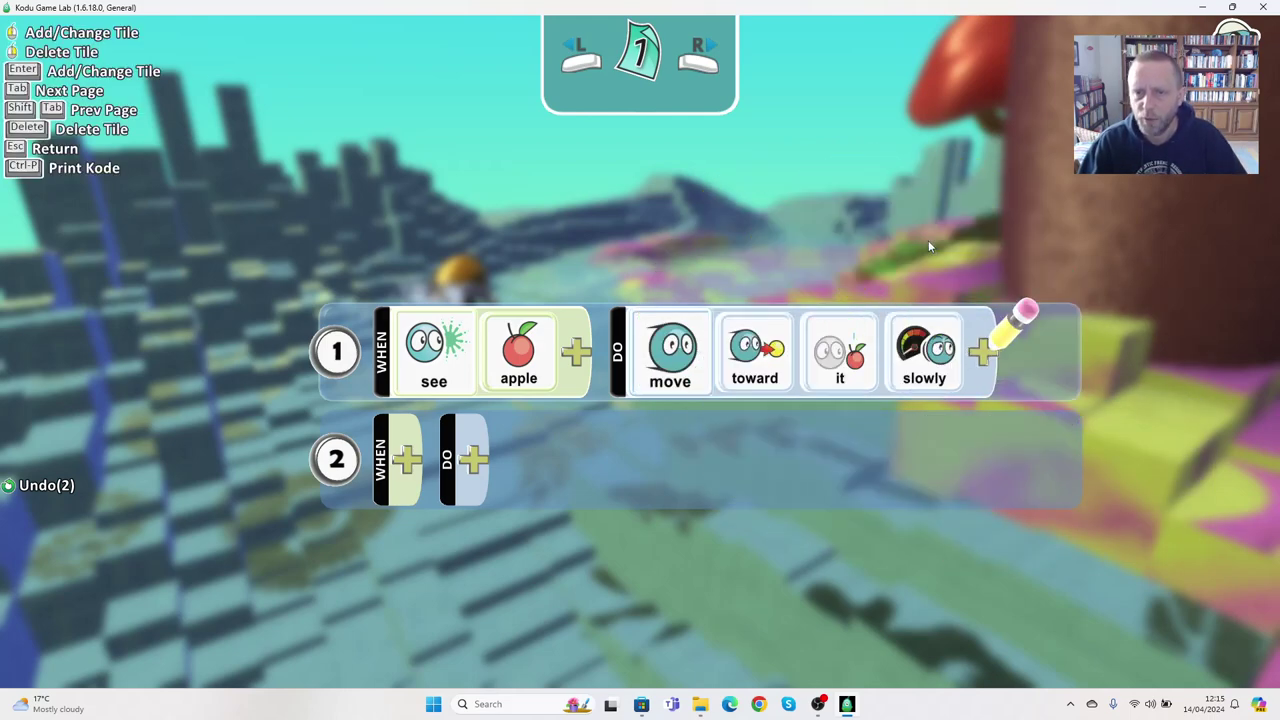
{"action": "left_click", "coordinate": [415, 460]}
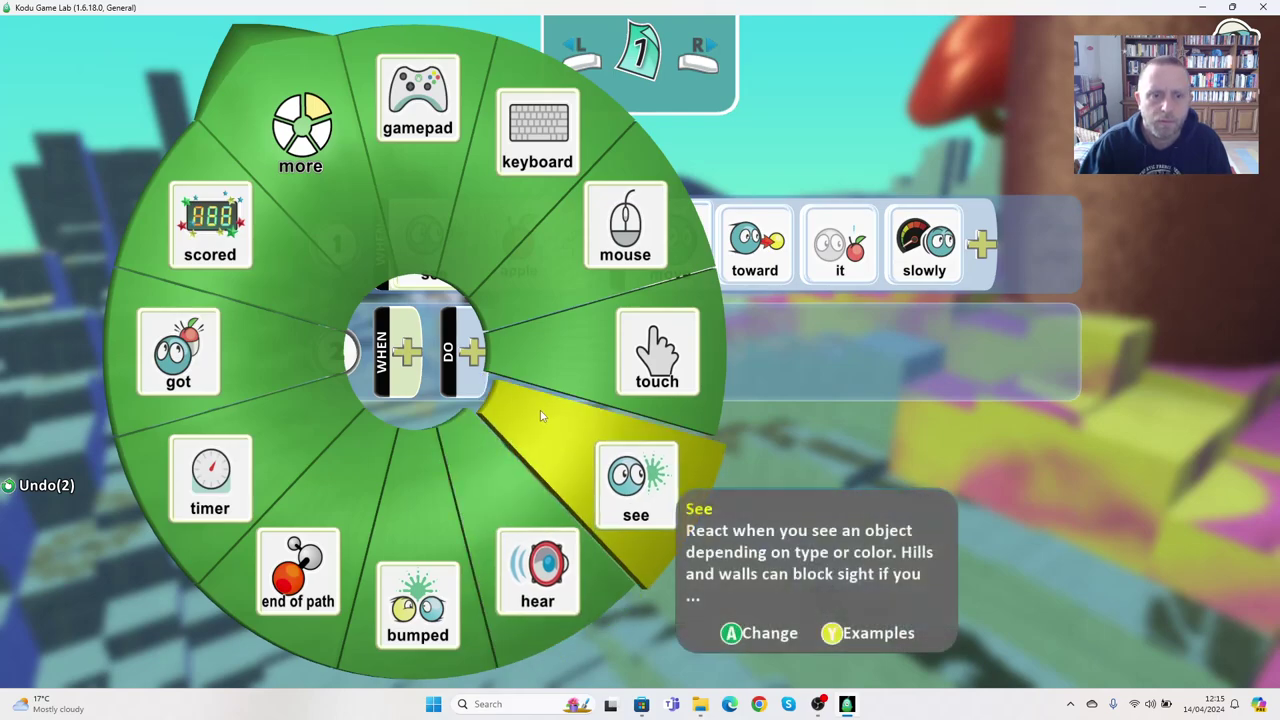
Step: Set Frank's rule 2 to when bumped apple, do eat it
{"action": "left_click", "coordinate": [449, 561]}
{"action": "left_click", "coordinate": [497, 369]}
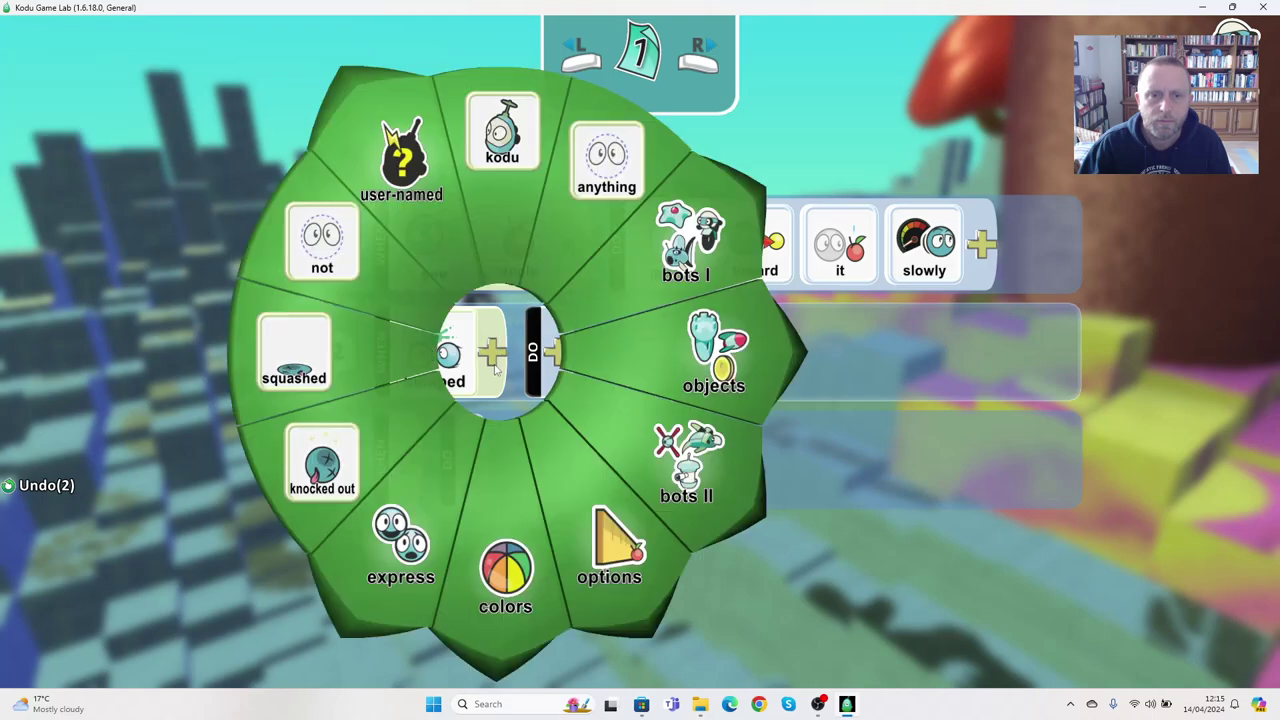
{"action": "left_click", "coordinate": [700, 350]}
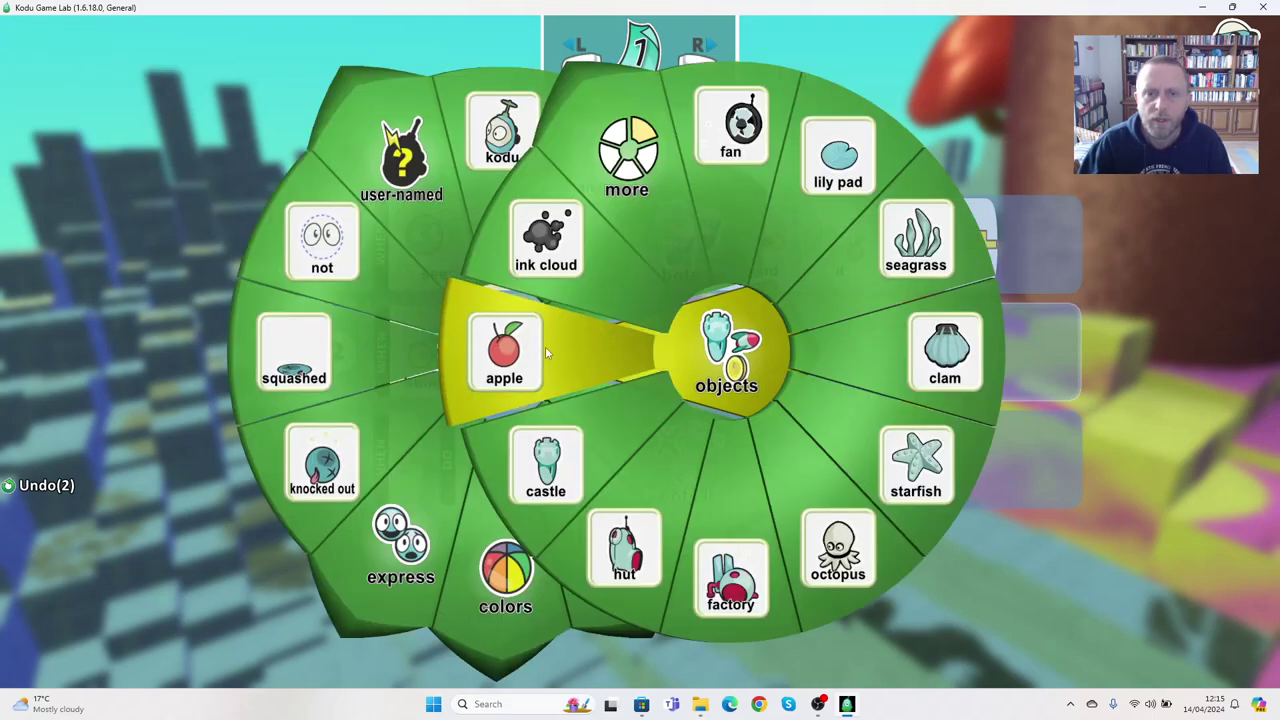
{"action": "left_click", "coordinate": [545, 346]}
{"action": "left_click", "coordinate": [643, 353]}
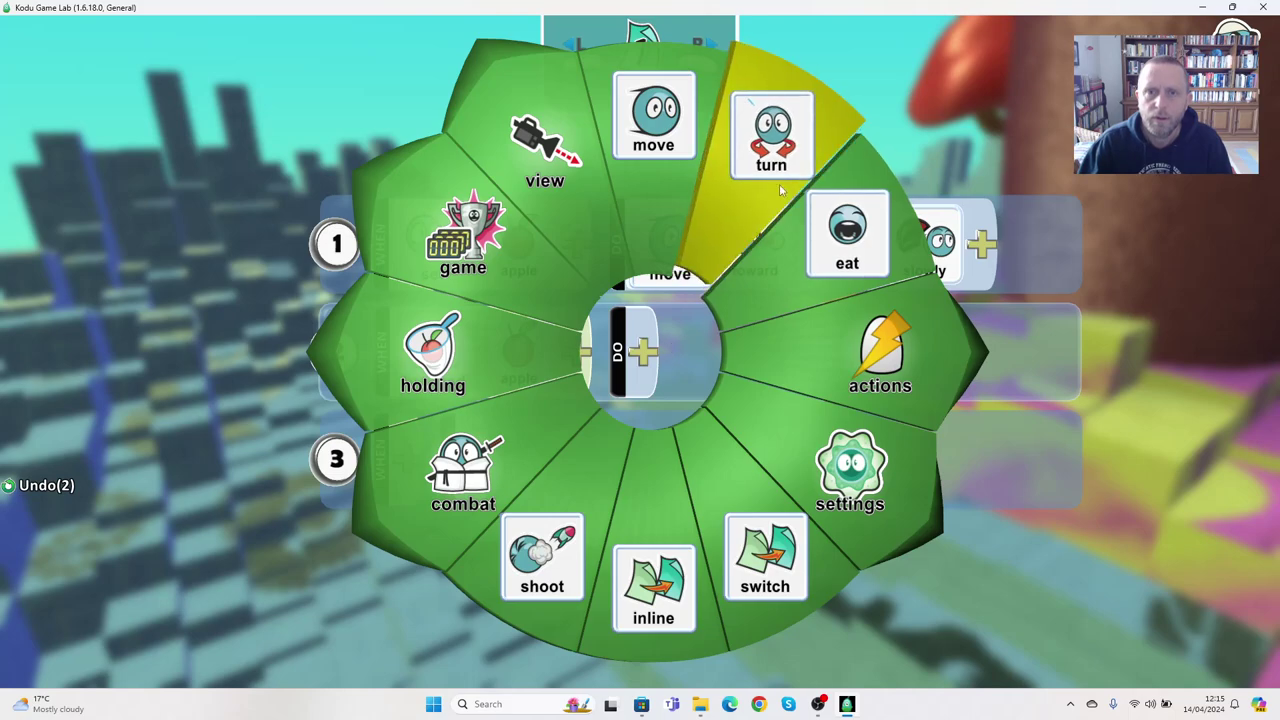
{"action": "left_click", "coordinate": [845, 238]}
{"action": "left_click", "coordinate": [729, 350]}
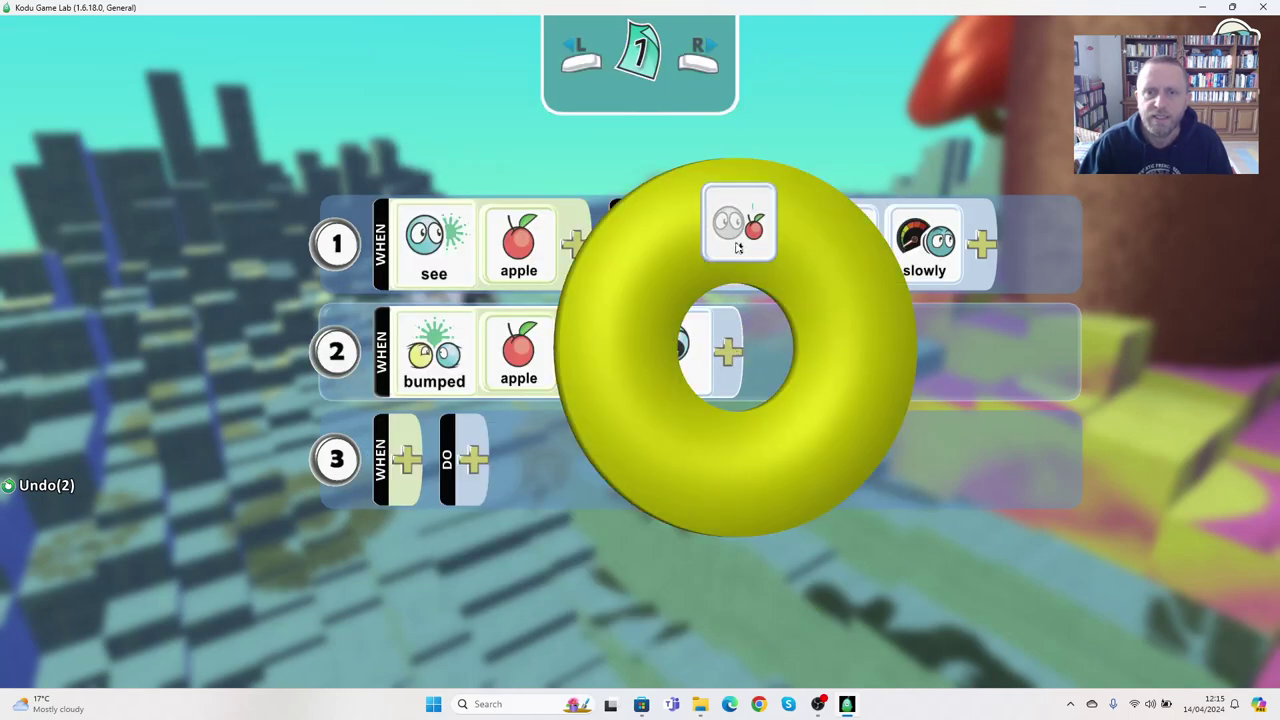
{"action": "left_click", "coordinate": [737, 245]}
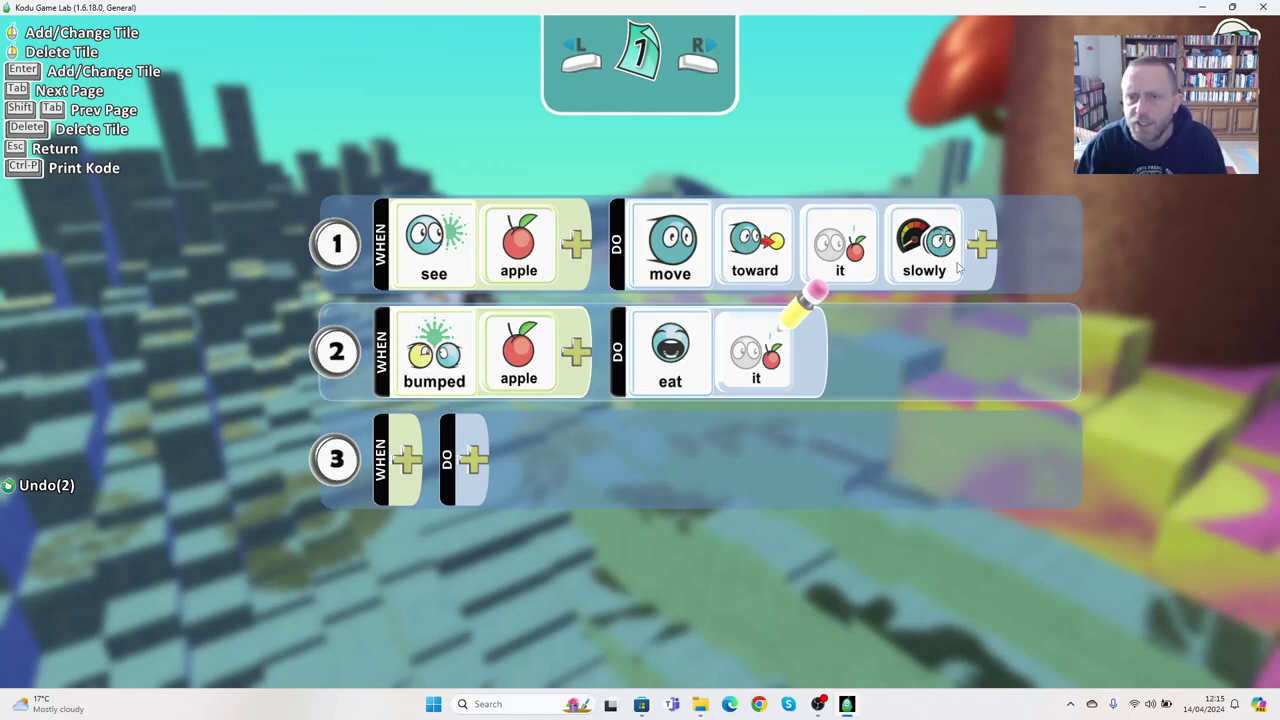
Step: Cut the slowly tile from rule 1 and add slowly back again
{"action": "scroll", "coordinate": [918, 250], "scroll_direction": "up", "scroll_amount": 1}
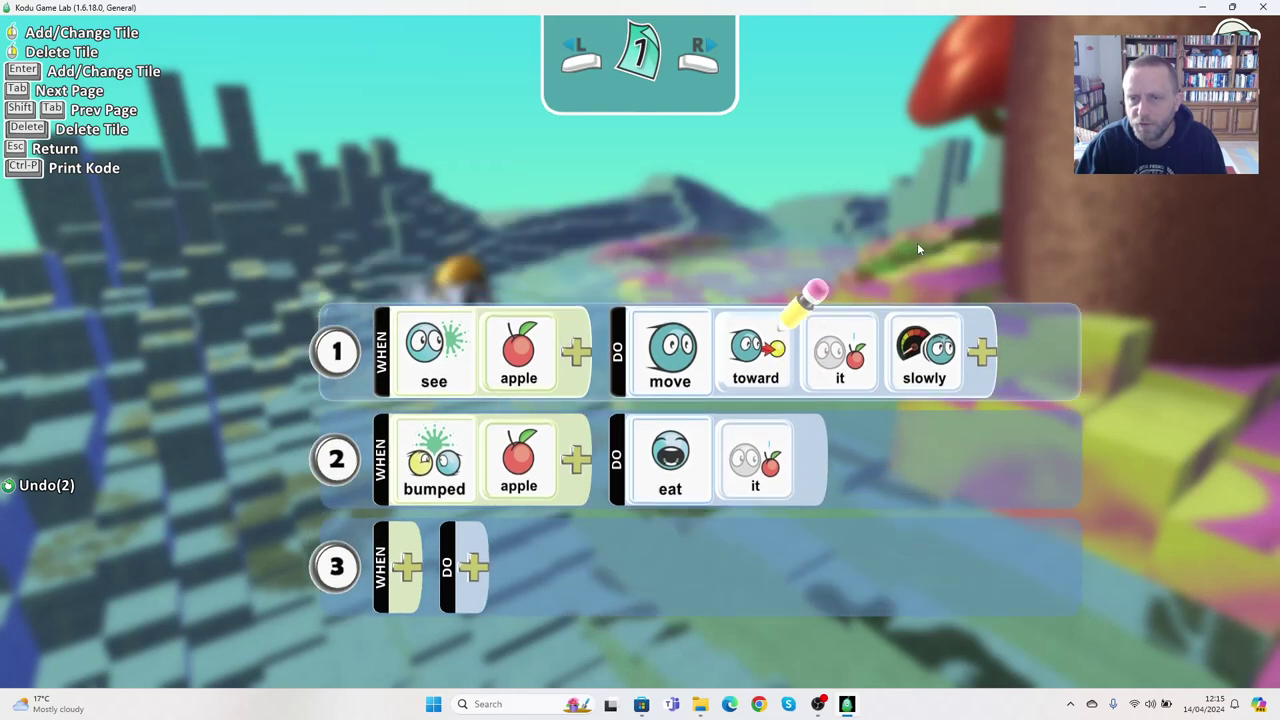
{"action": "right_click", "coordinate": [922, 366]}
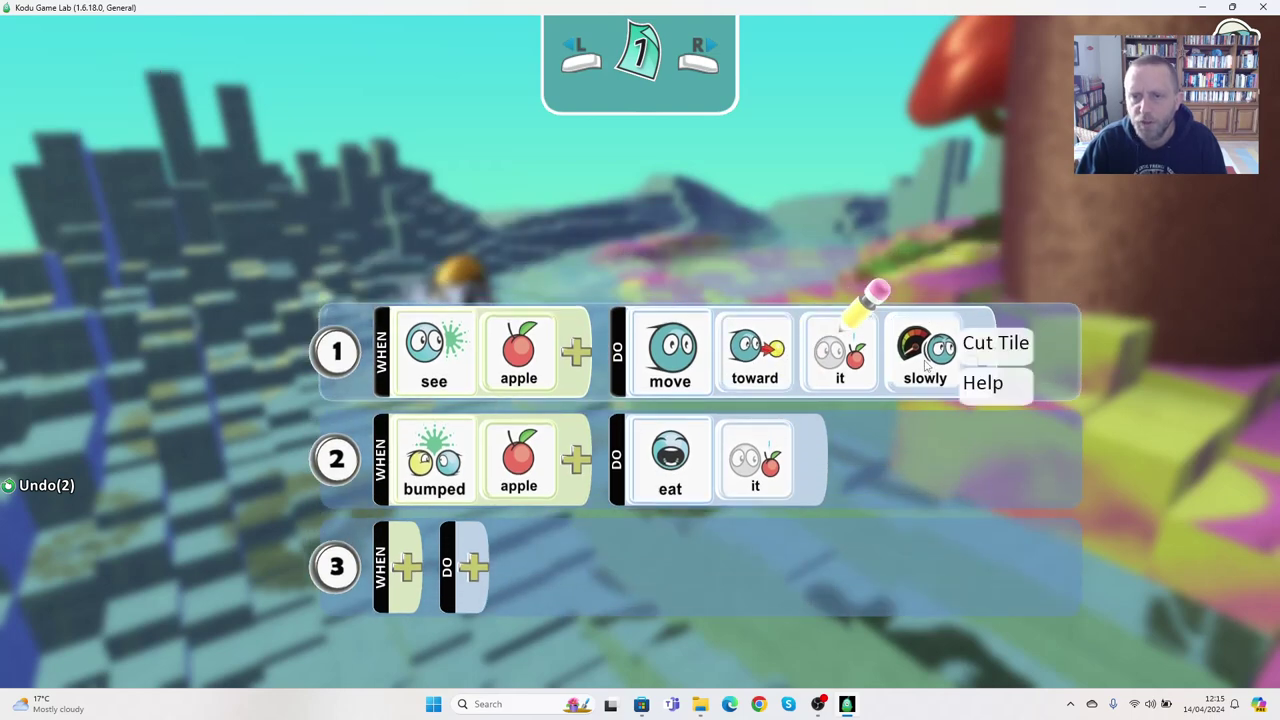
{"action": "left_click", "coordinate": [983, 345]}
{"action": "left_click", "coordinate": [894, 355]}
{"action": "left_click", "coordinate": [921, 254]}
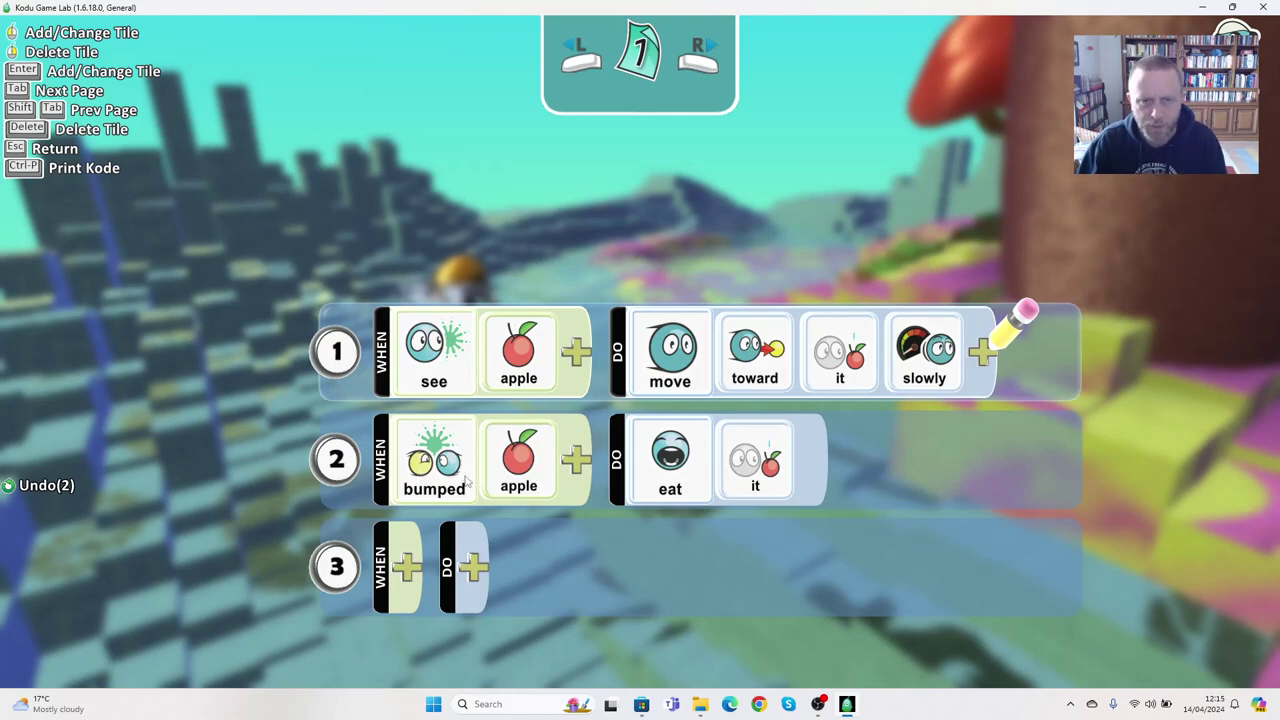
Step: Close Frank's program and start playing the world
{"action": "key", "text": "Escape"}
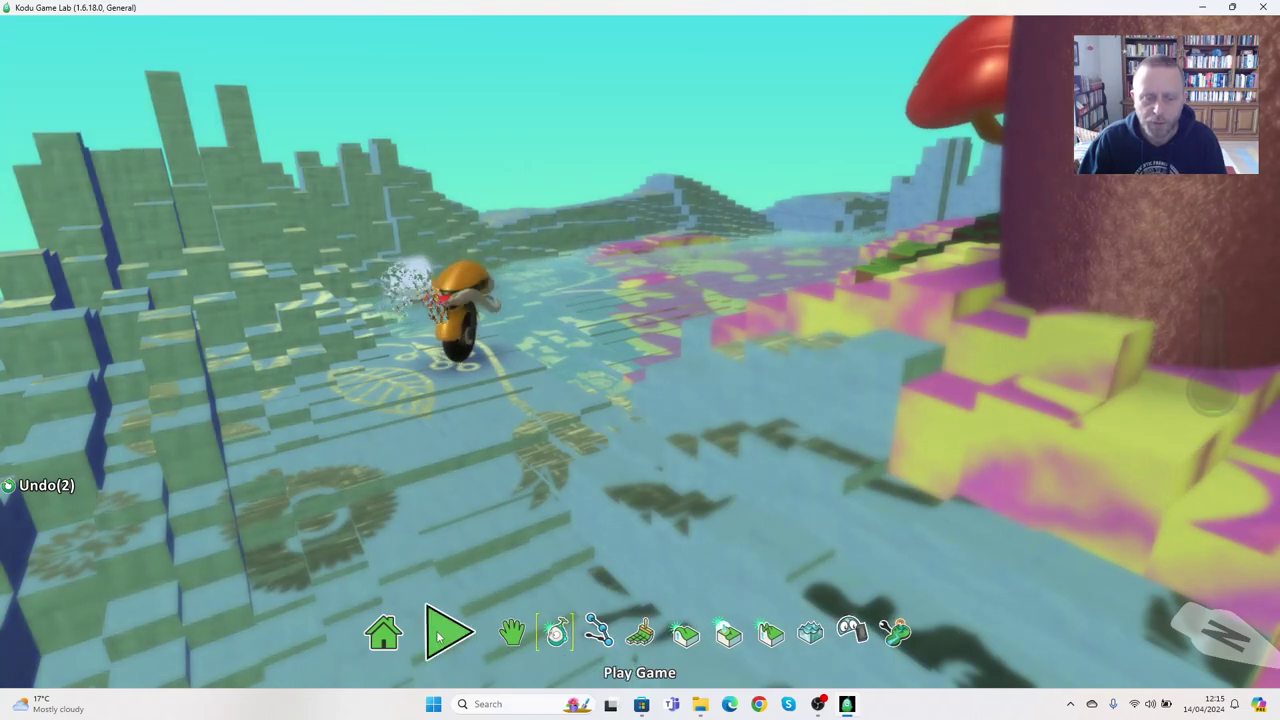
{"action": "left_click", "coordinate": [444, 636]}
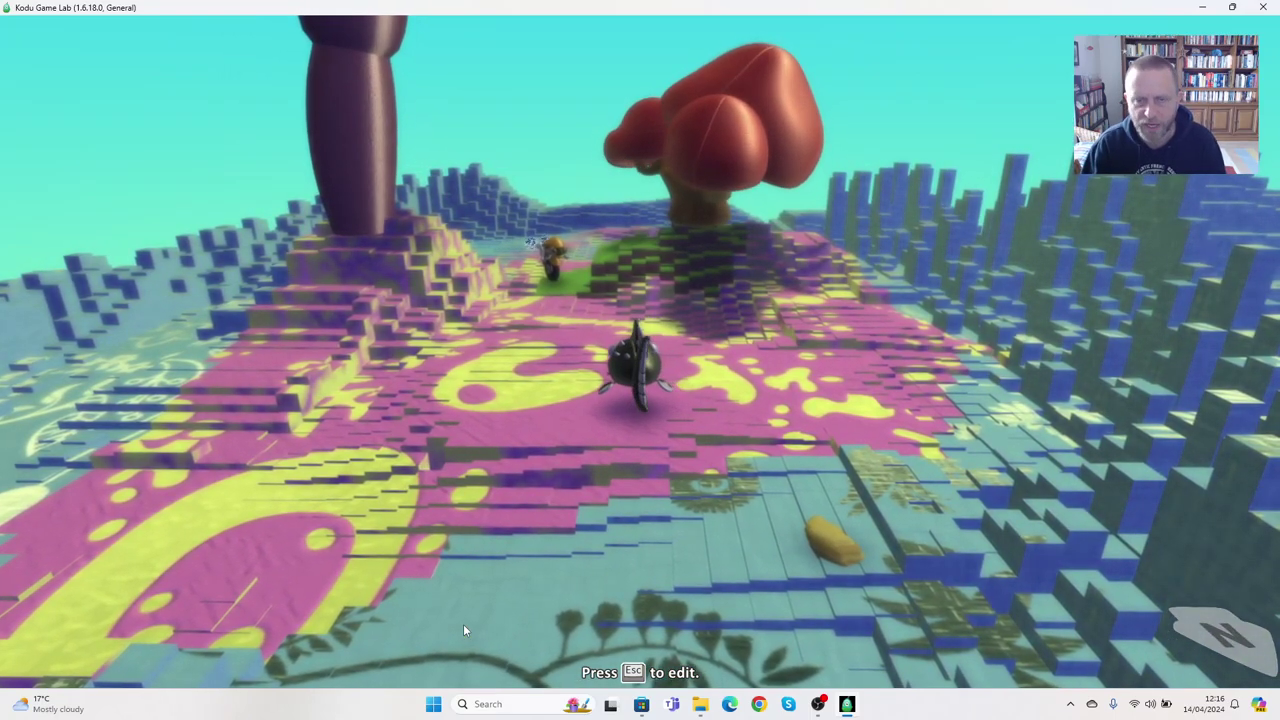
Step: Stop the test run, zoom out, and place two apples on the terrain with the Object Tool
{"action": "key", "text": "Escape"}
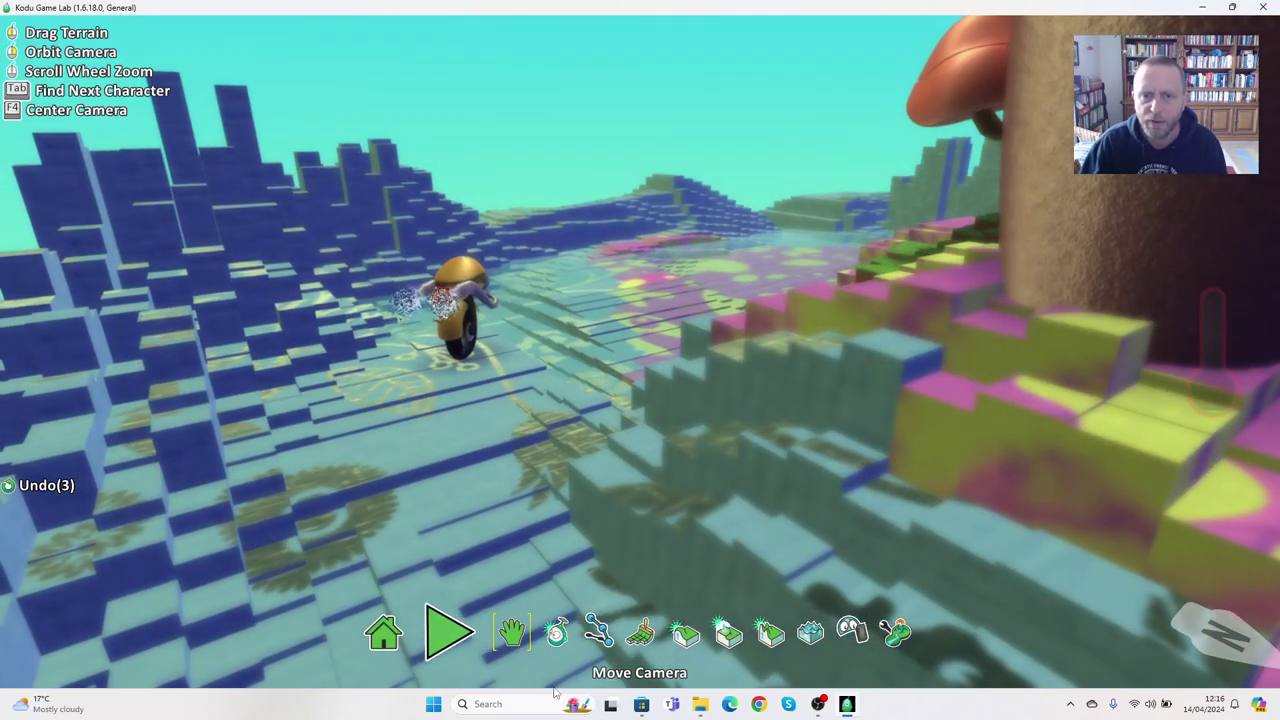
{"action": "scroll", "coordinate": [880, 451], "scroll_direction": "down", "scroll_amount": 6}
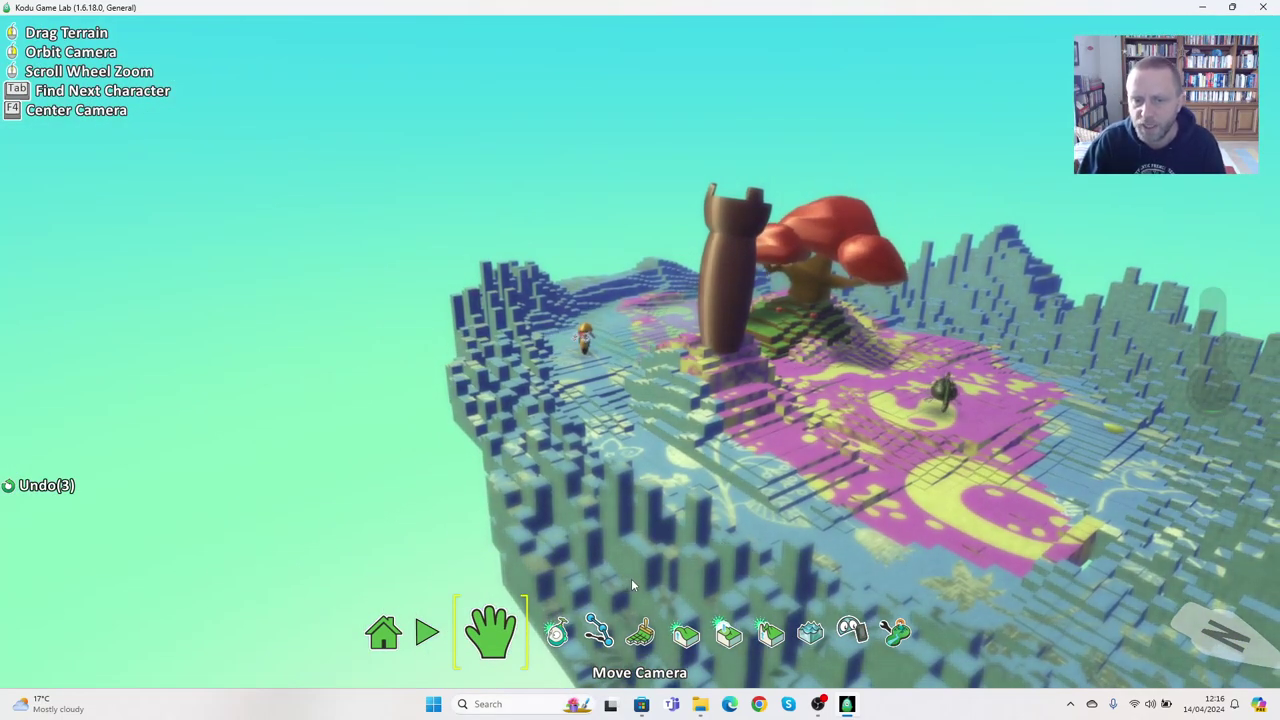
{"action": "left_click", "coordinate": [522, 630]}
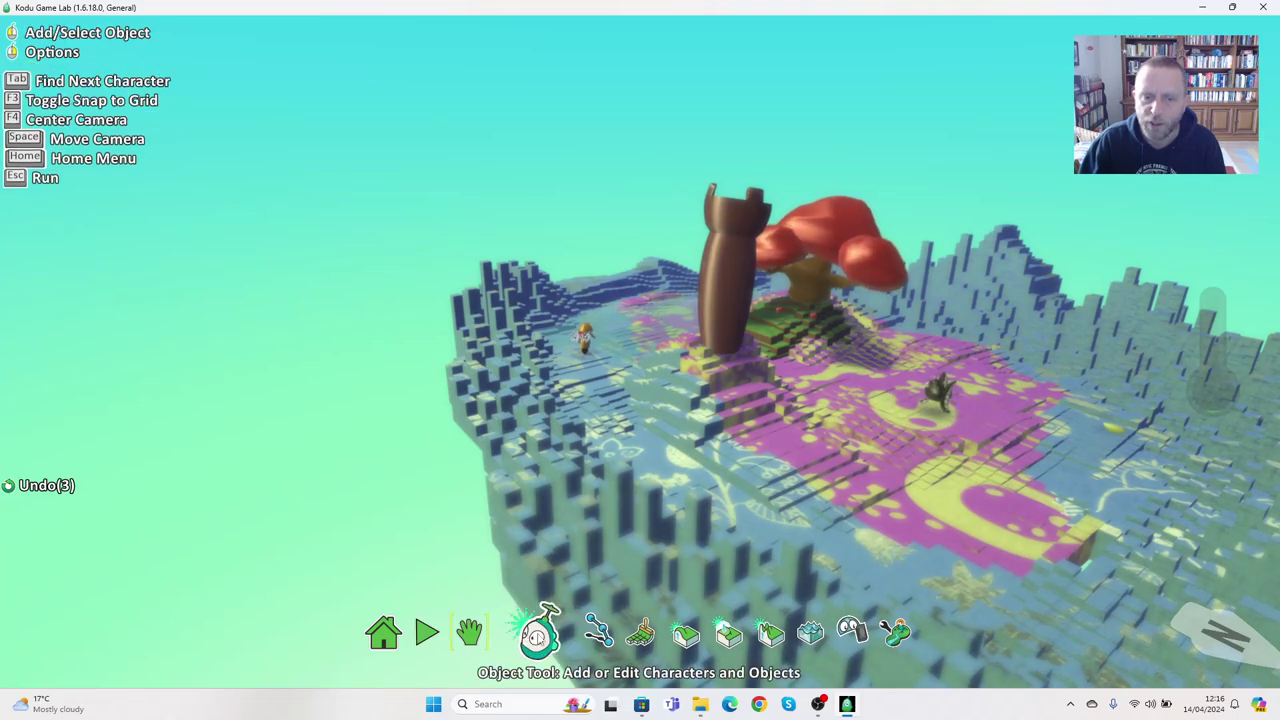
{"action": "left_click", "coordinate": [1131, 449]}
{"action": "left_click", "coordinate": [866, 318]}
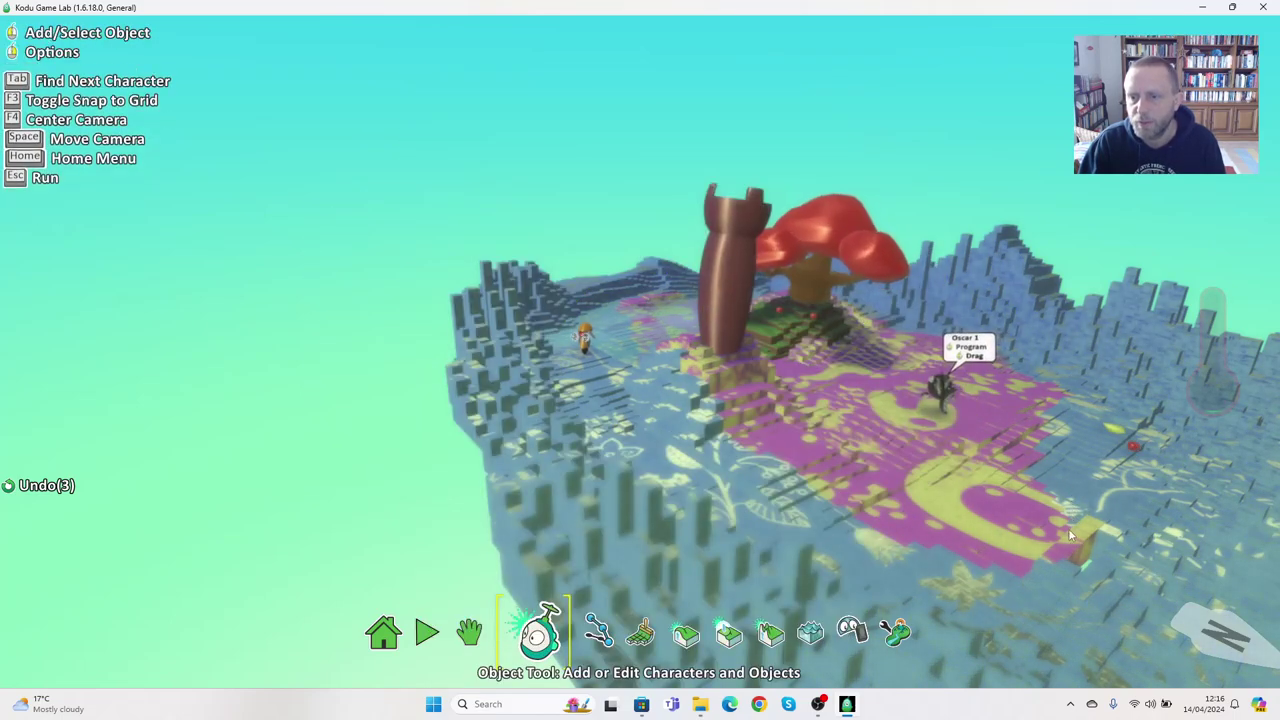
{"action": "left_click", "coordinate": [1004, 567]}
{"action": "left_click", "coordinate": [808, 360]}
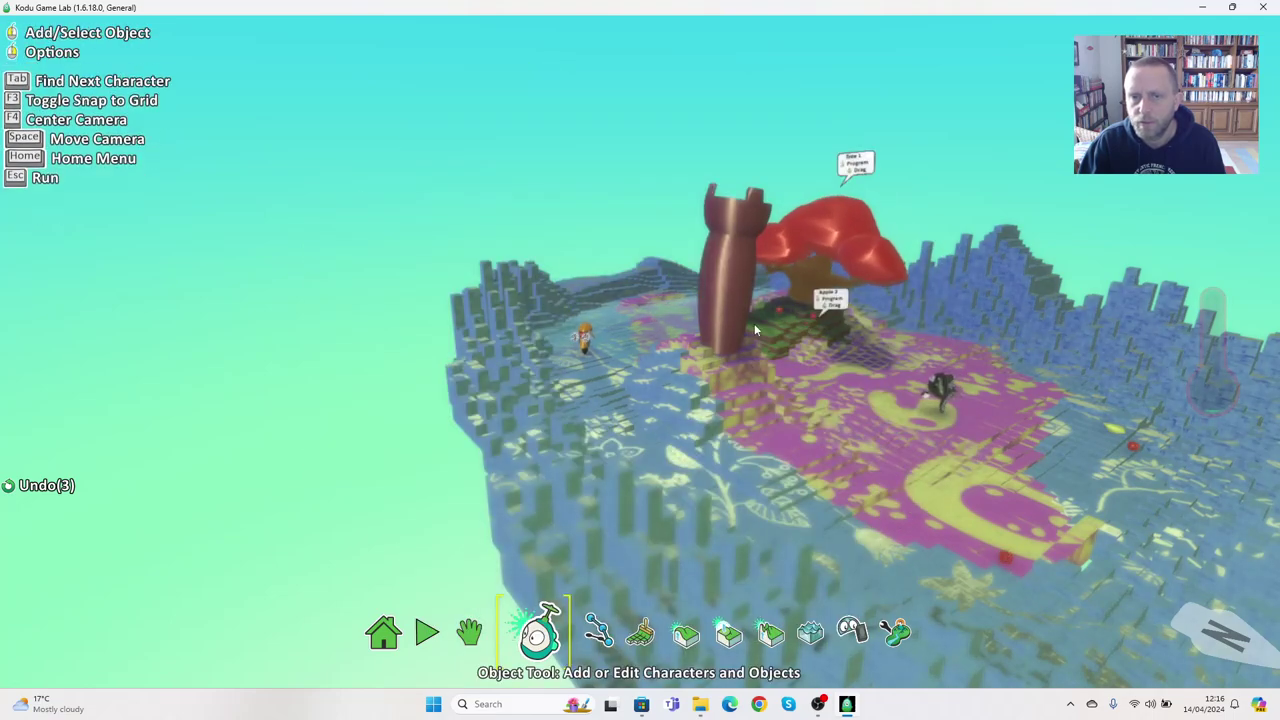
Step: Place three more apples at other spots on the pink ground
{"action": "left_click", "coordinate": [653, 303]}
{"action": "left_click", "coordinate": [835, 285]}
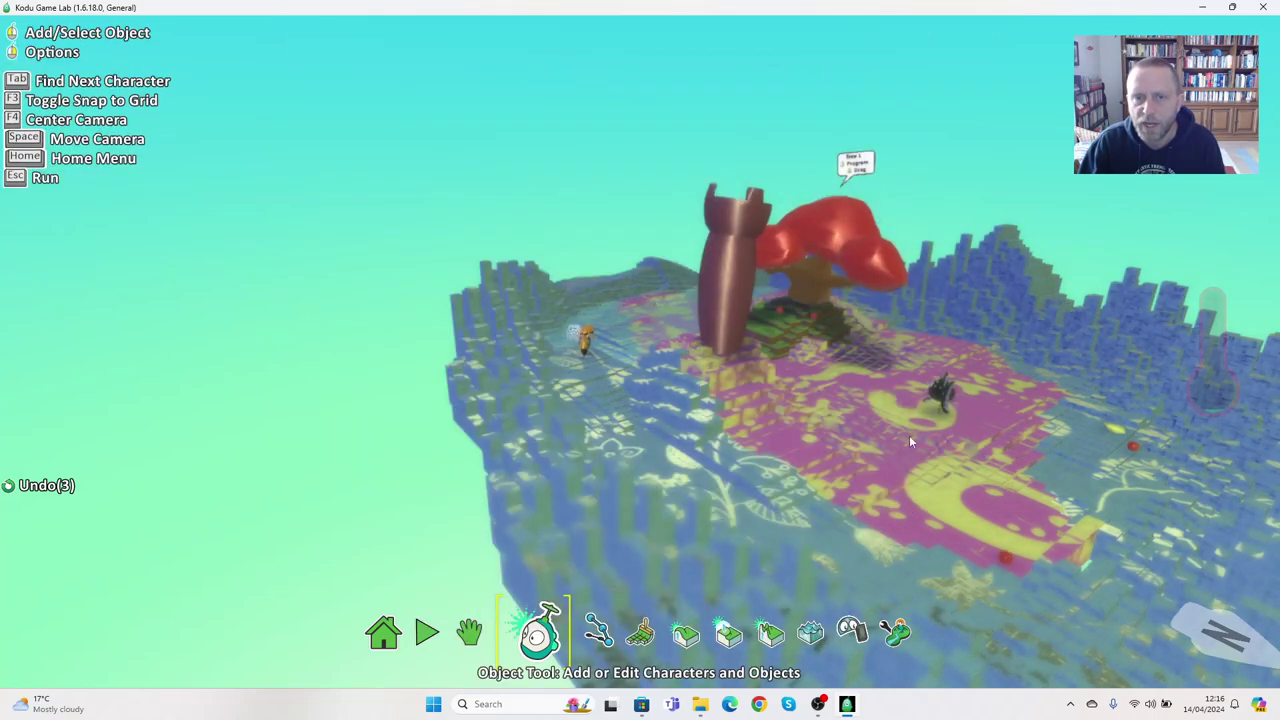
{"action": "left_click", "coordinate": [761, 471]}
{"action": "left_click", "coordinate": [845, 290]}
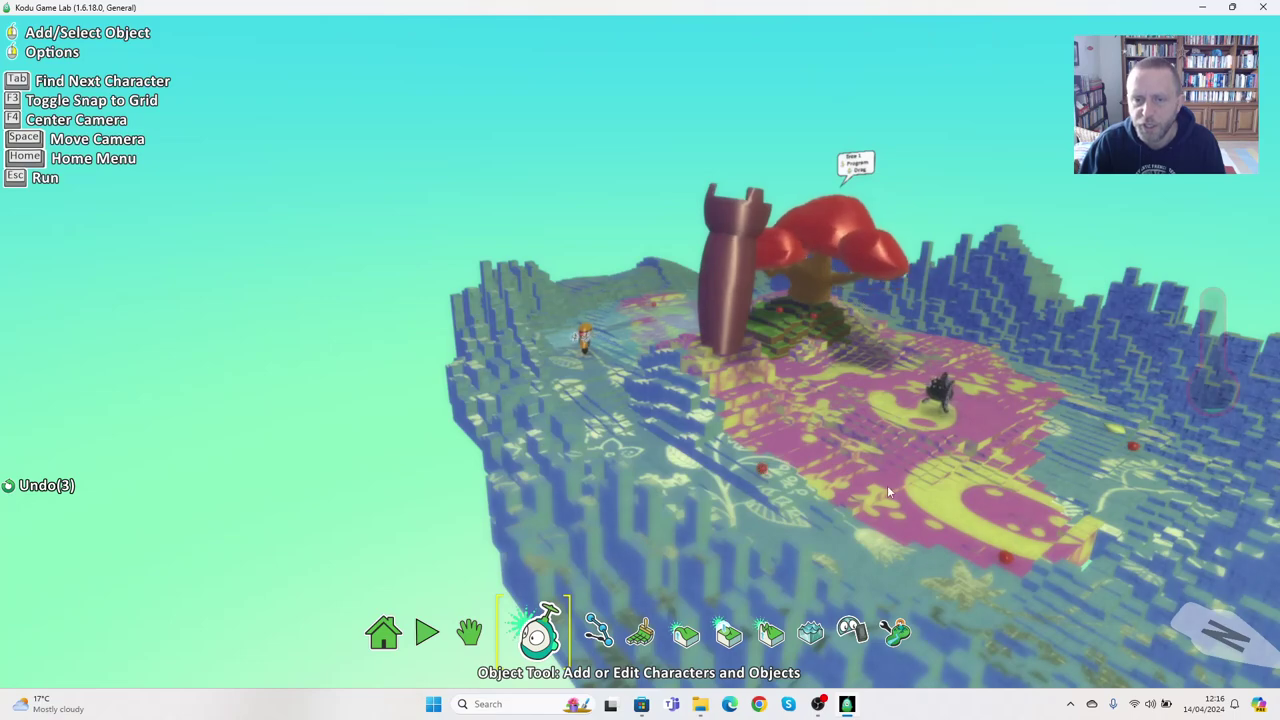
{"action": "left_click", "coordinate": [1035, 360]}
{"action": "left_click", "coordinate": [929, 297]}
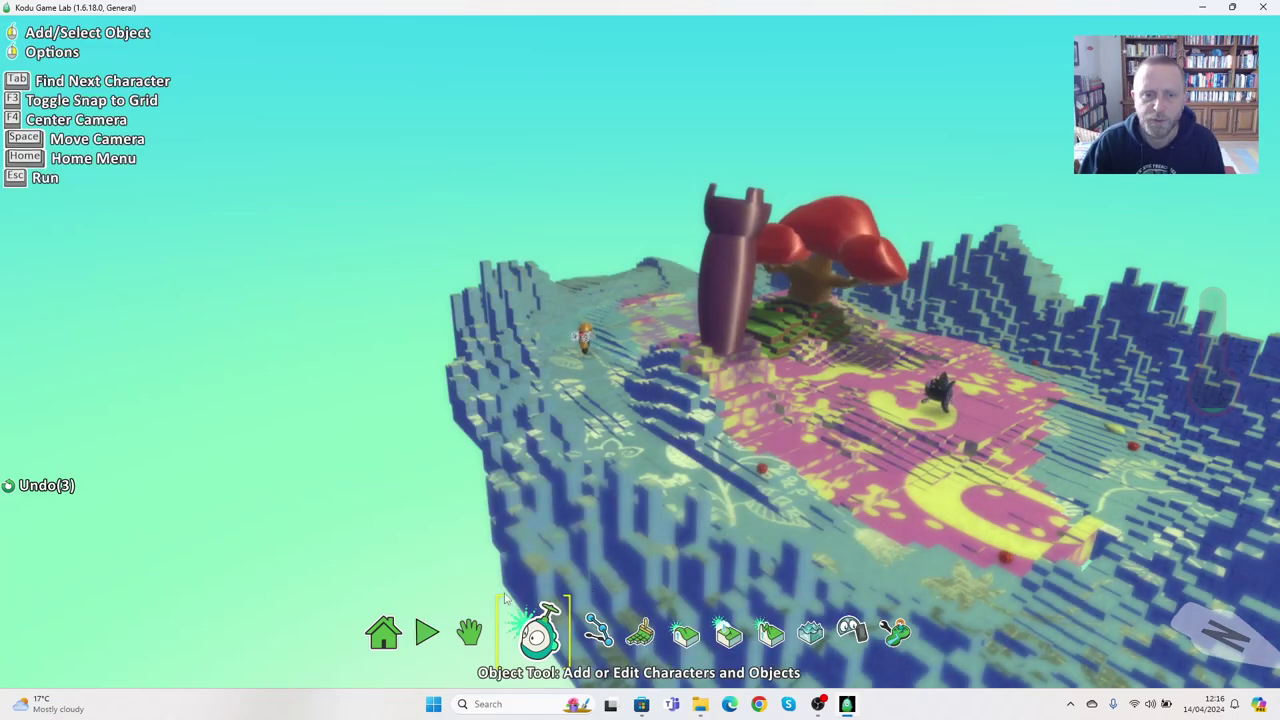
Step: Play the world, steering the fish right and forward toward the apples, then stop it with Esc
{"action": "left_click", "coordinate": [440, 630]}
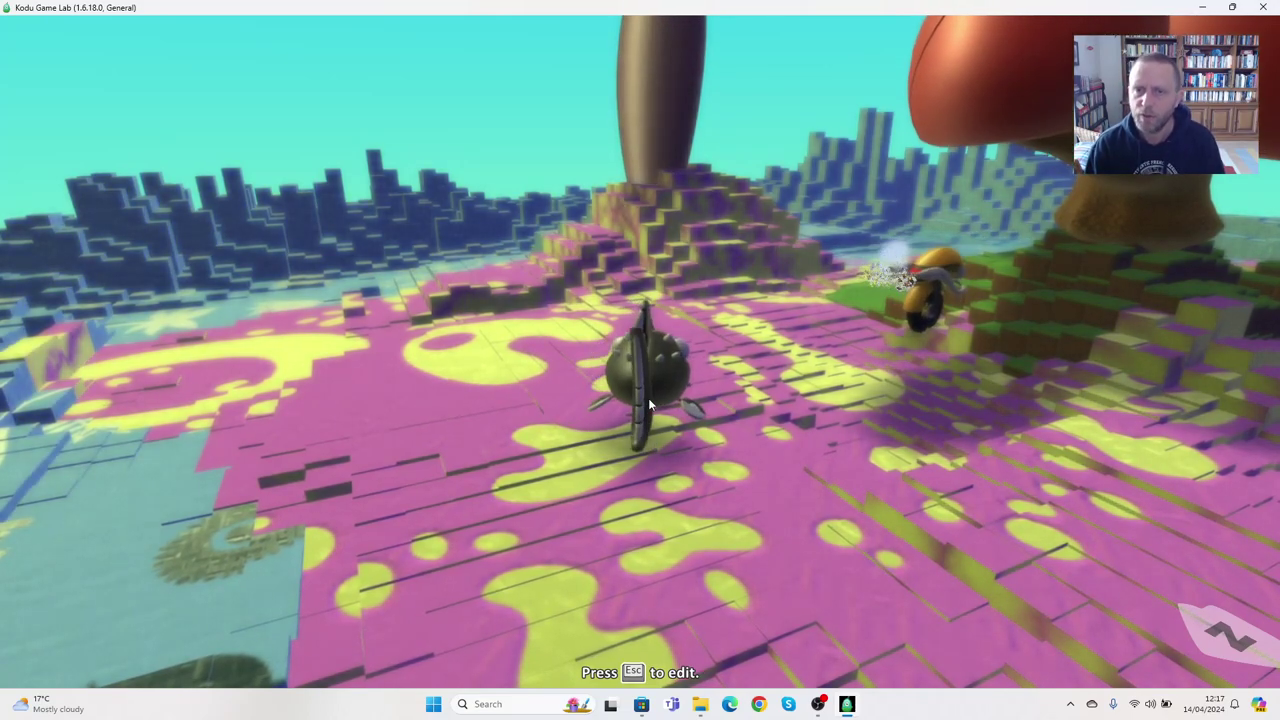
{"action": "key", "text": "Right"}
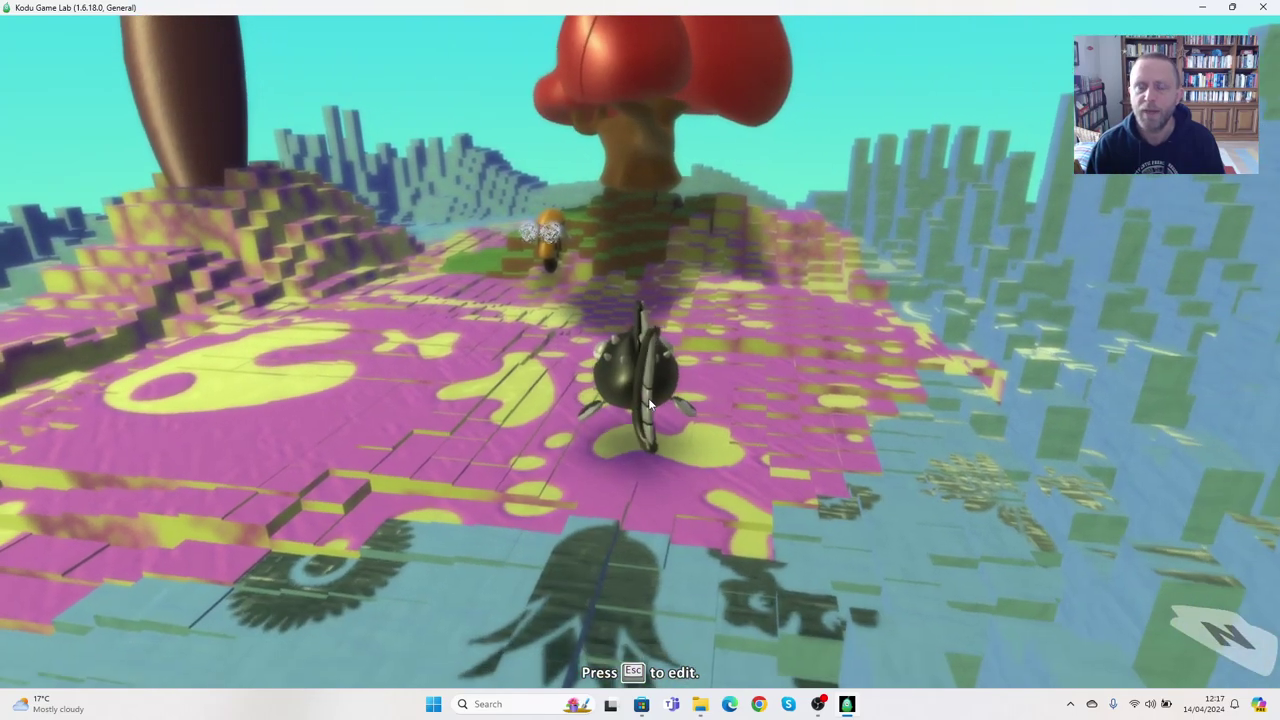
{"action": "key", "text": "Up"}
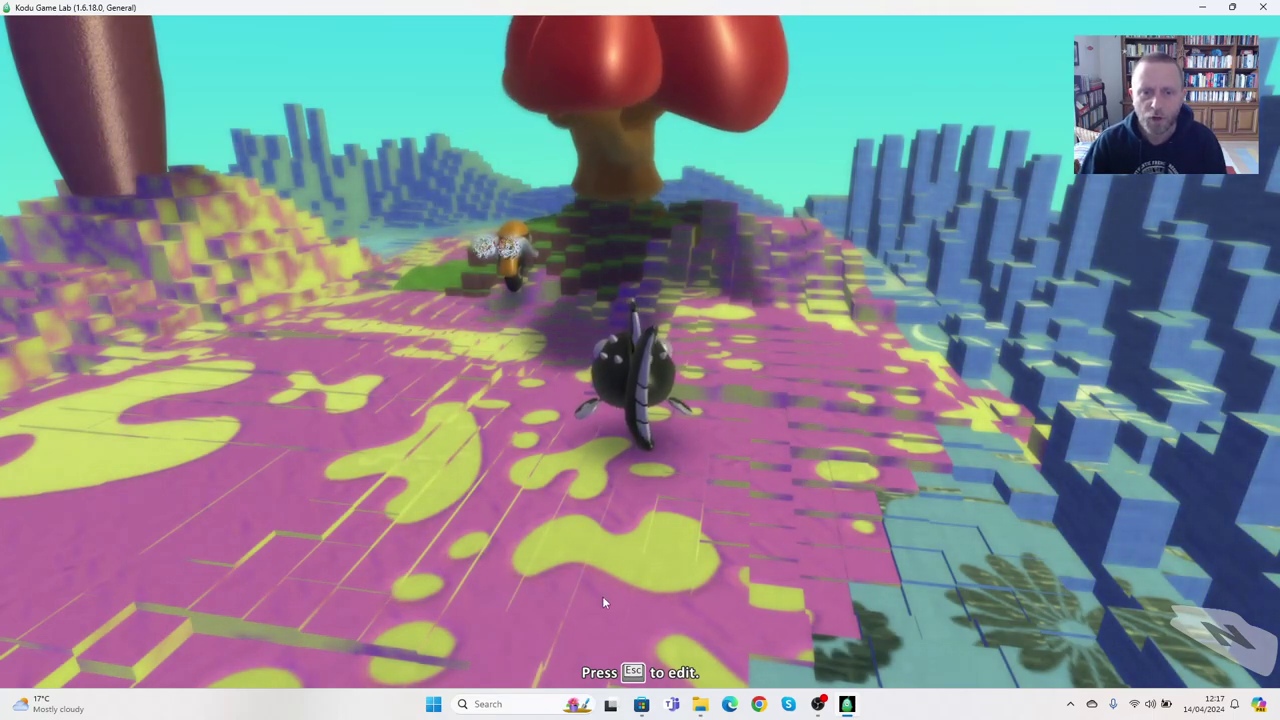
{"action": "key", "text": "Escape"}
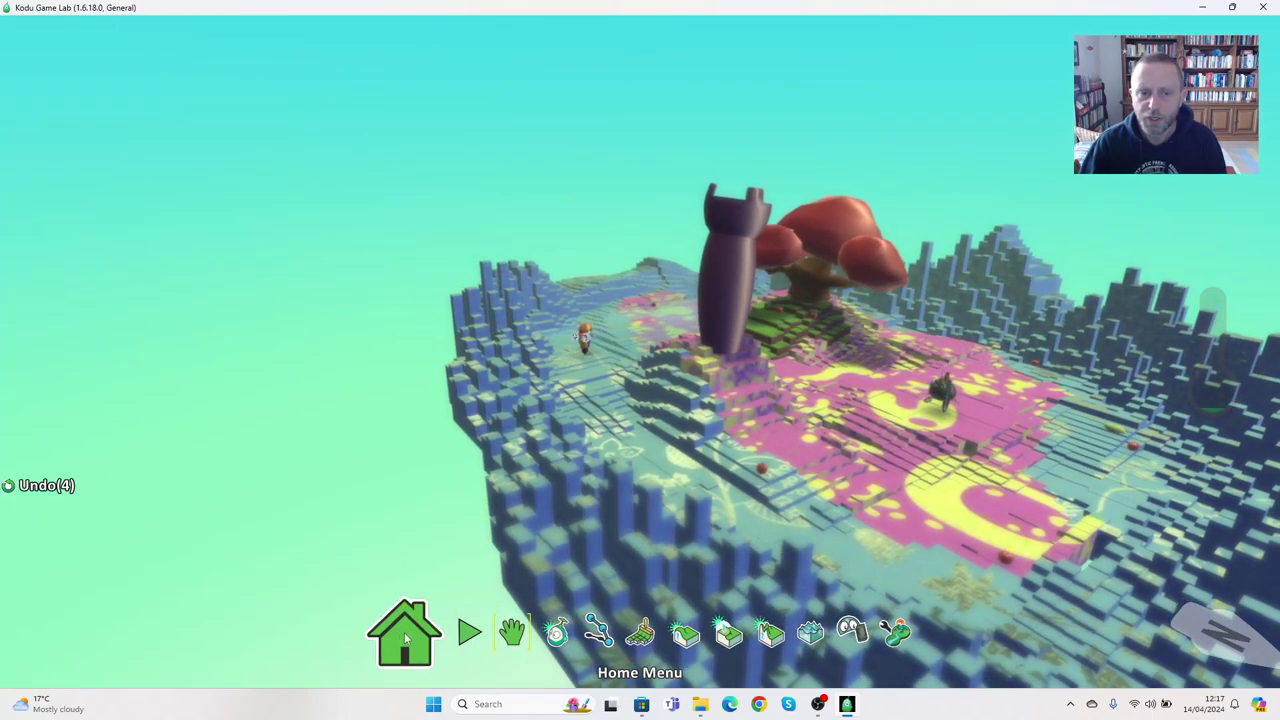
Step: Save the world as 'Test world', overwriting the earlier save, then reopen the Home menu
{"action": "left_click", "coordinate": [400, 630]}
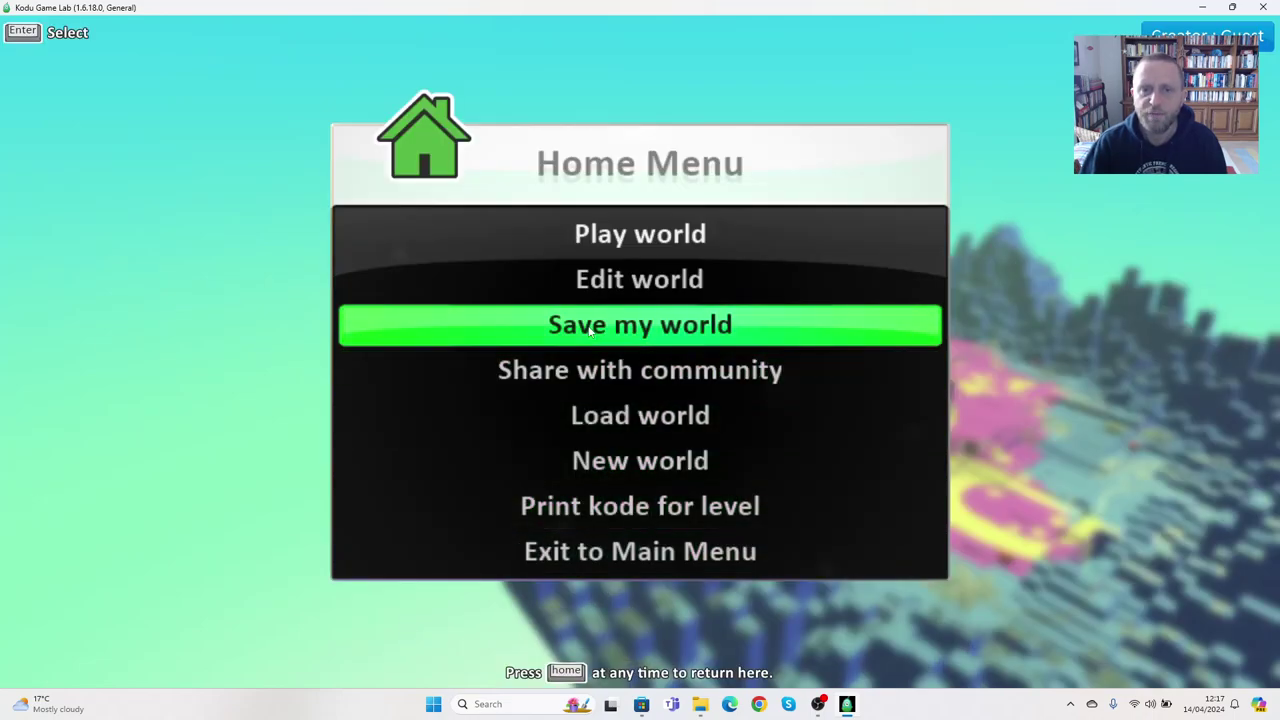
{"action": "left_click", "coordinate": [590, 328]}
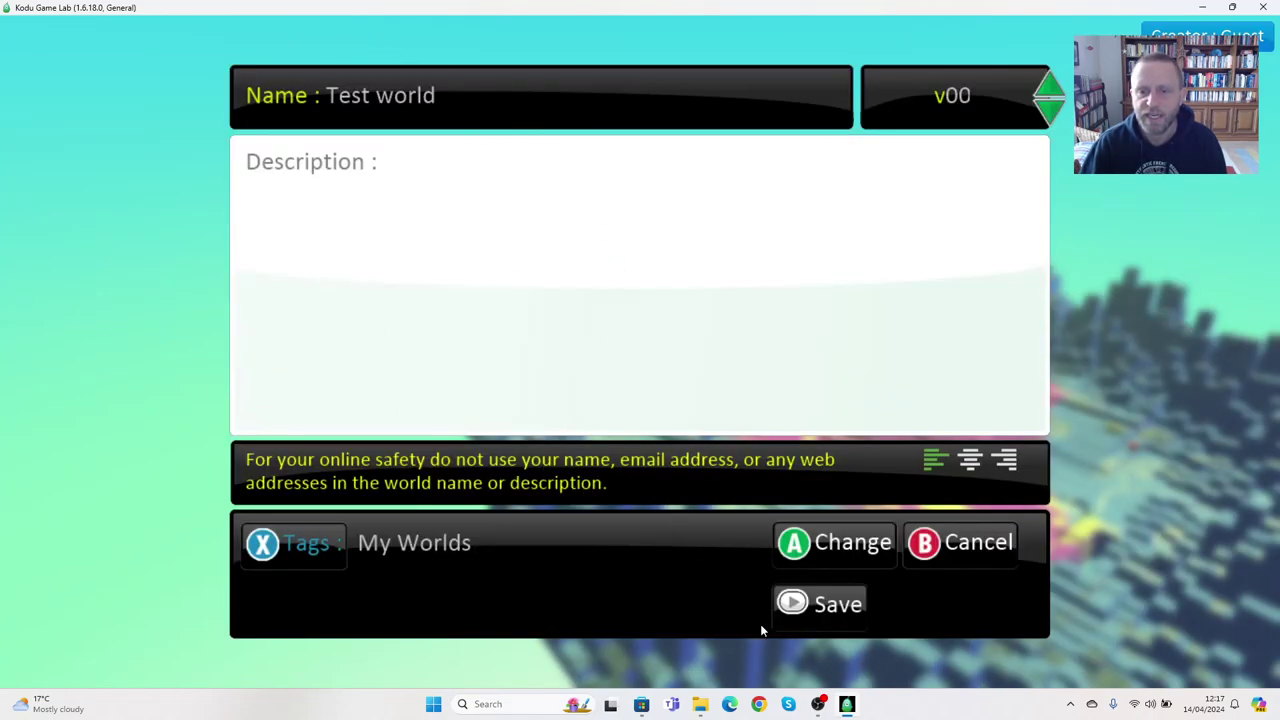
{"action": "left_click", "coordinate": [826, 610]}
{"action": "left_click", "coordinate": [535, 421]}
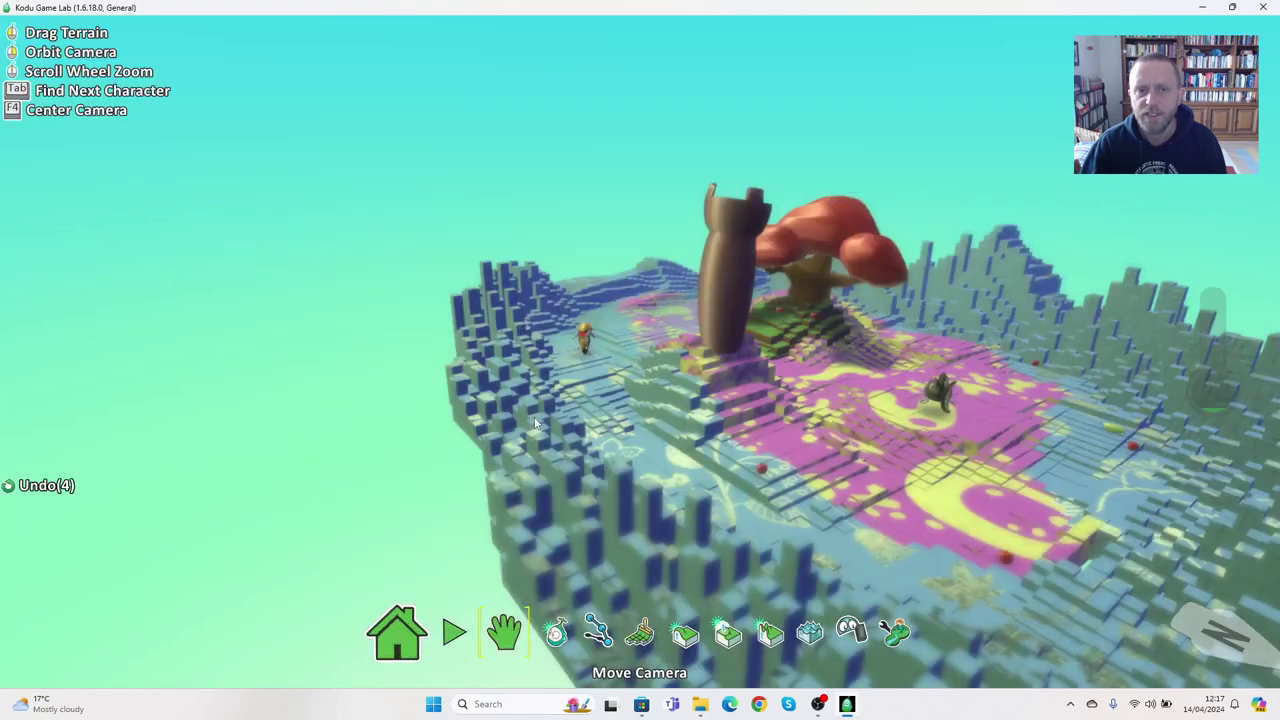
{"action": "left_click", "coordinate": [385, 633]}
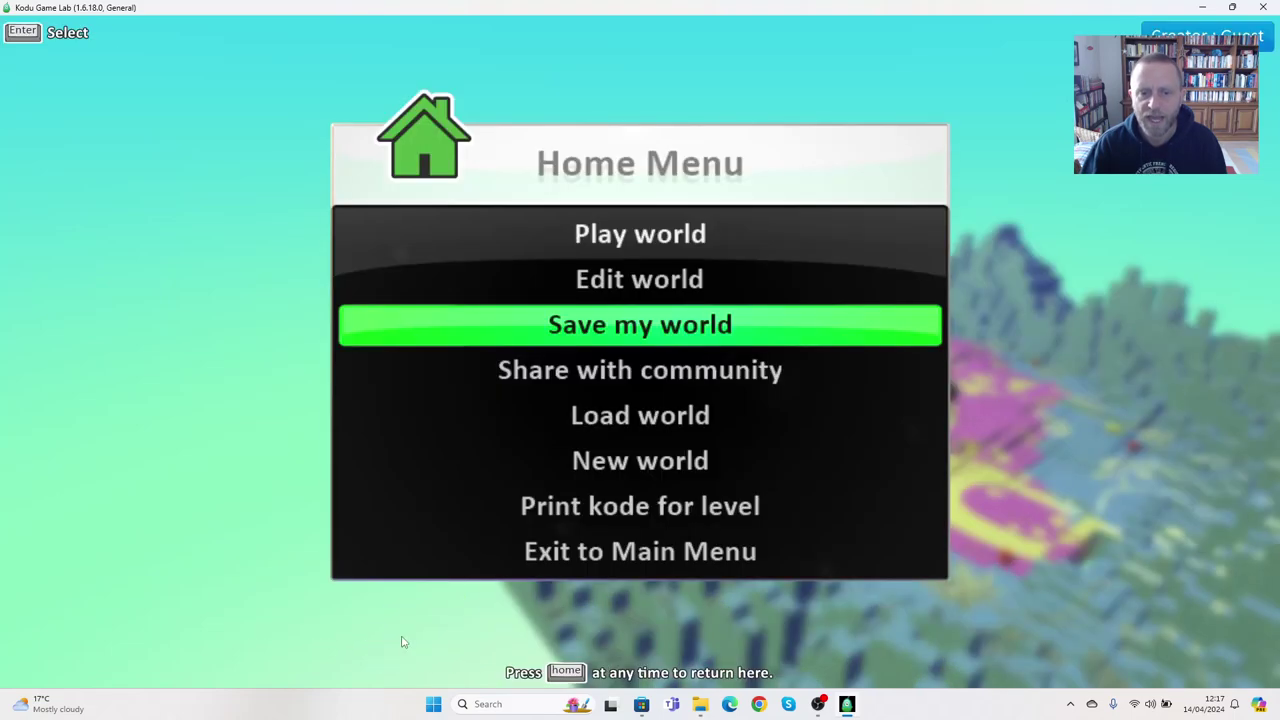